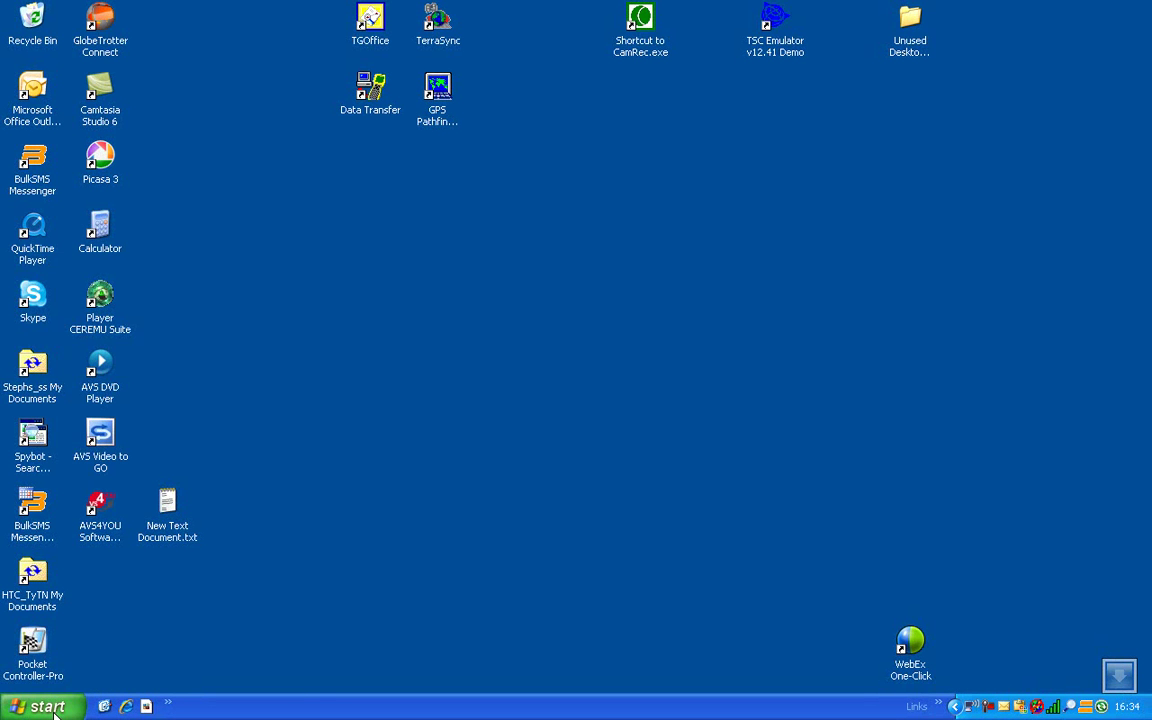
Step: Launch Trimble Data Transfer from the Start menu's All Programs list
left_click(54, 708)
mouse_move(113, 645)
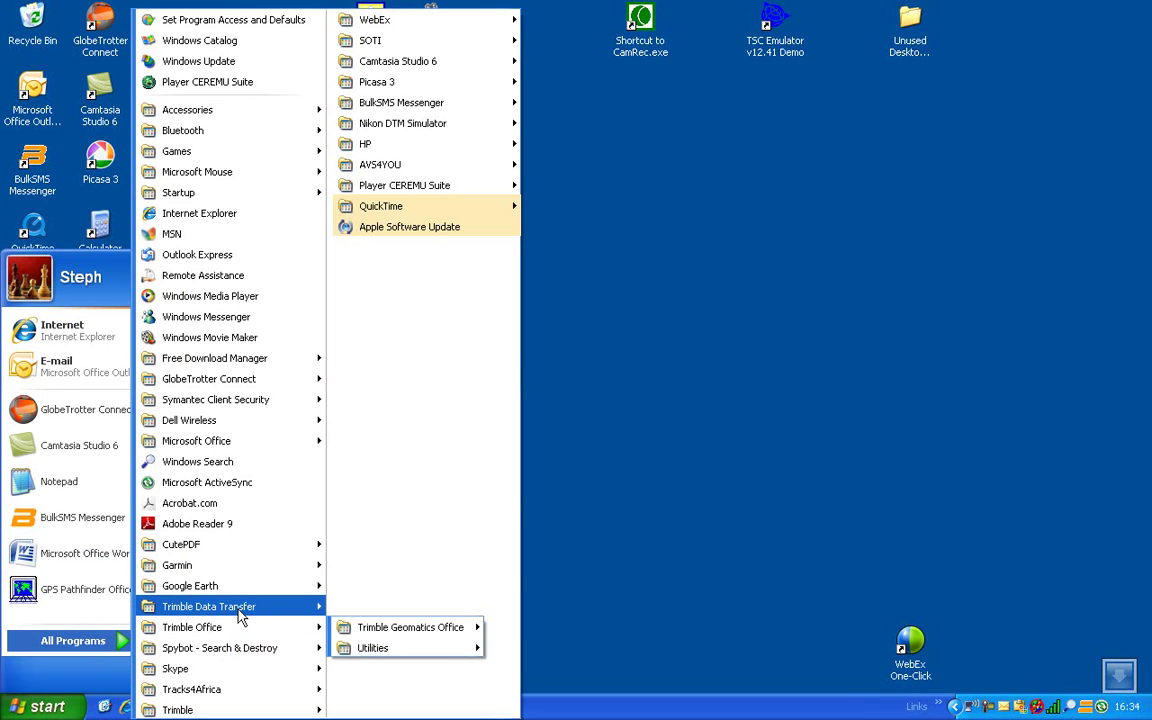
mouse_move(237, 607)
left_click(387, 627)
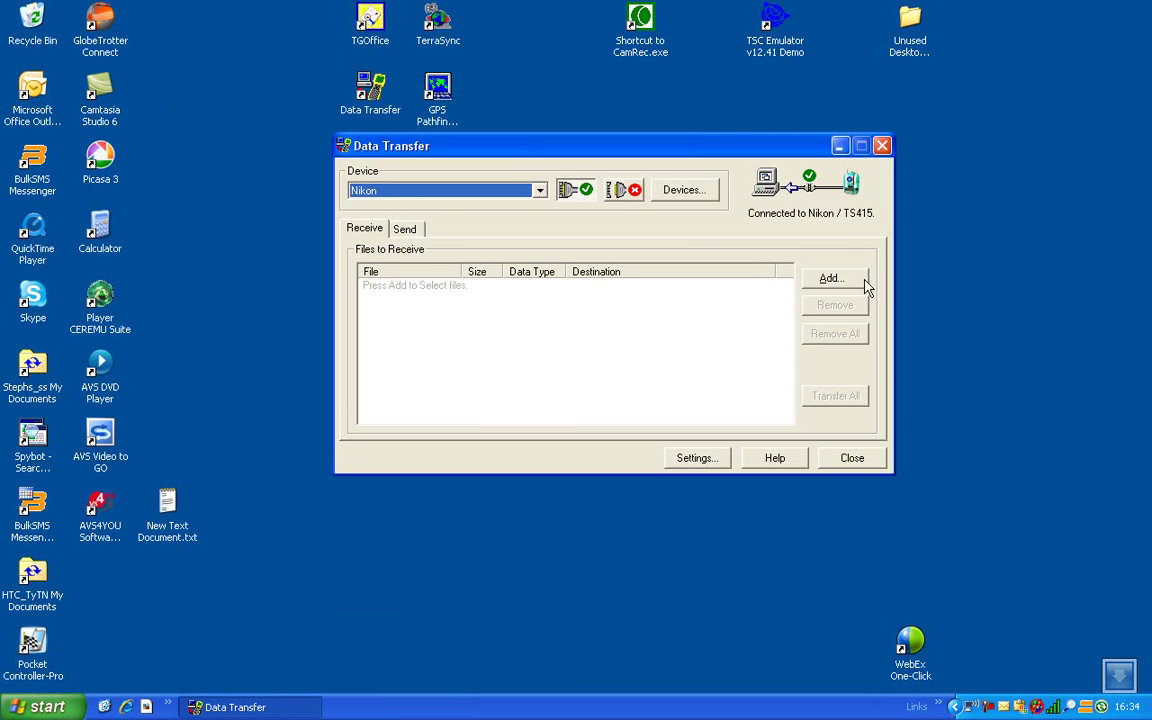
Step: Set the receive destination folder to Temp under My Documents
left_click(865, 285)
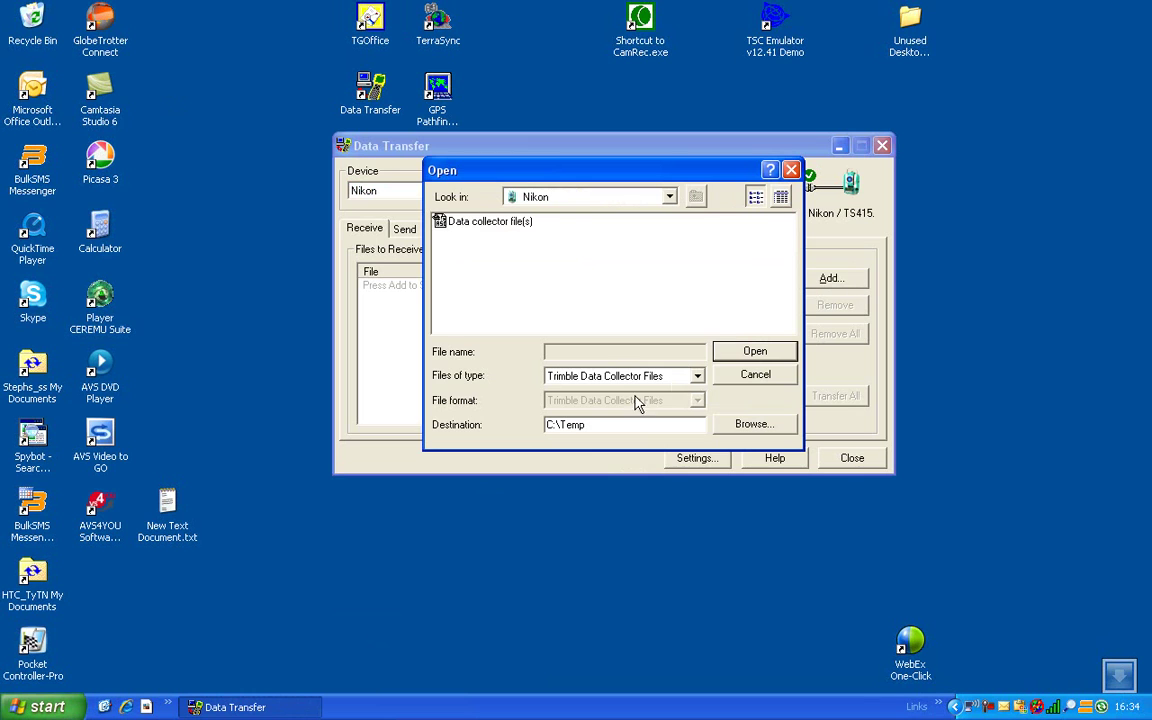
left_click(745, 430)
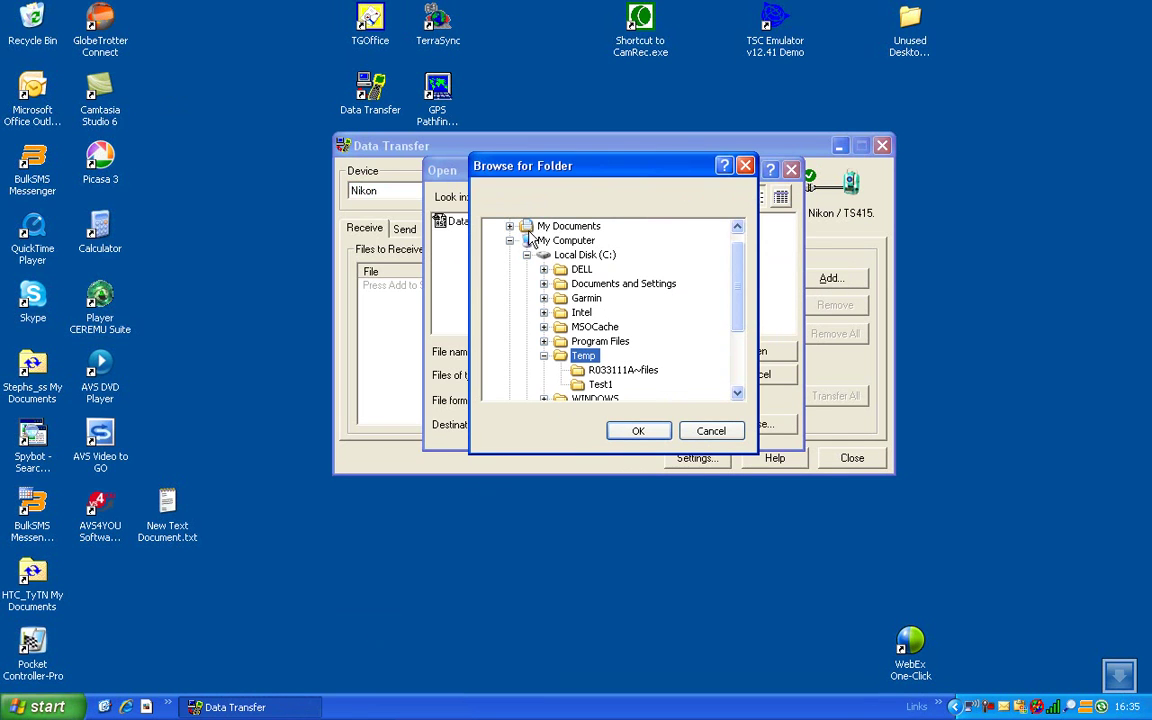
left_click(528, 227)
left_click(511, 227)
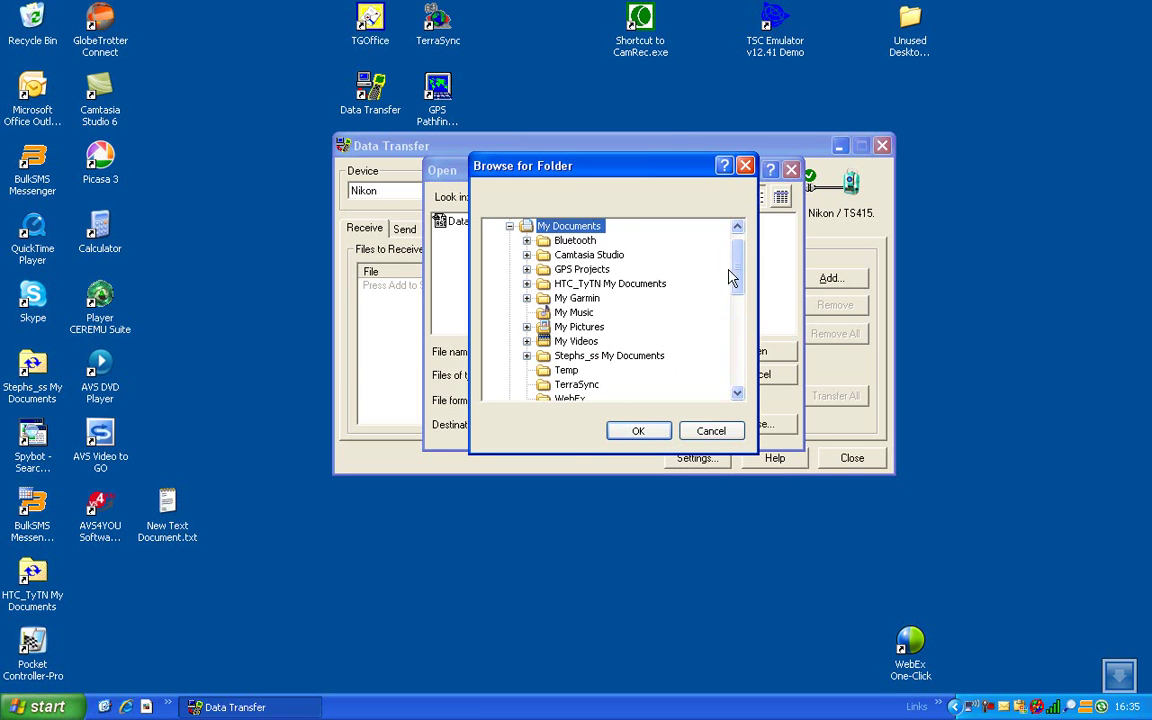
left_click(566, 370)
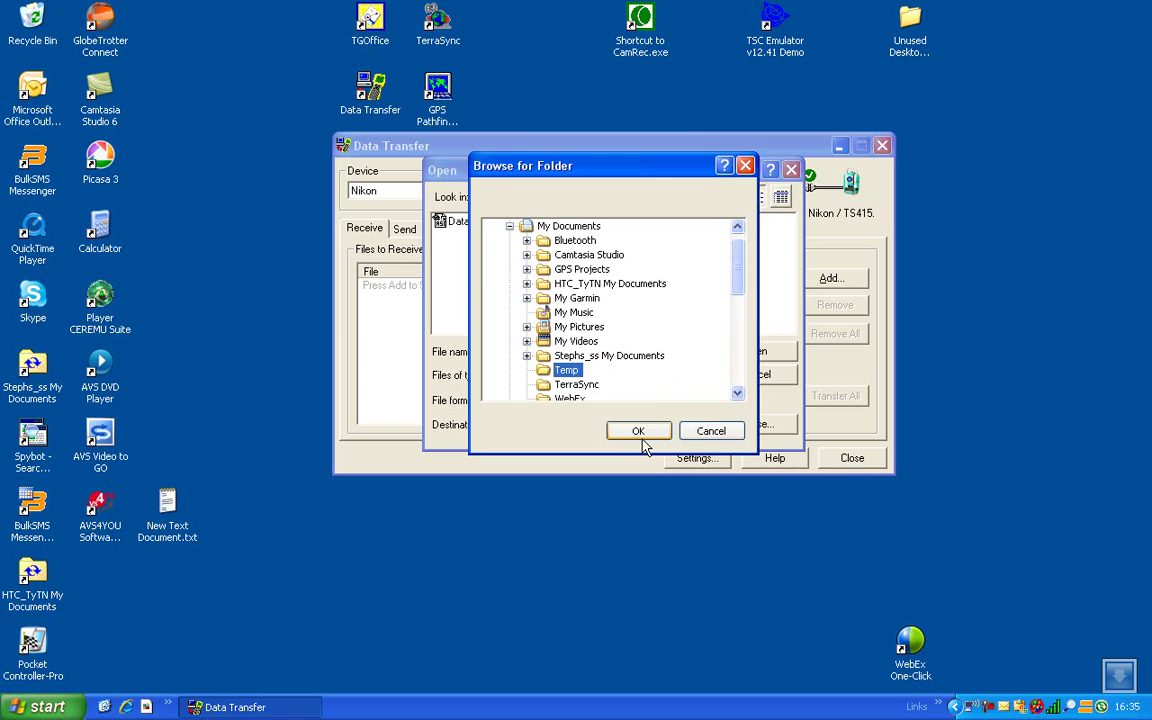
left_click(640, 432)
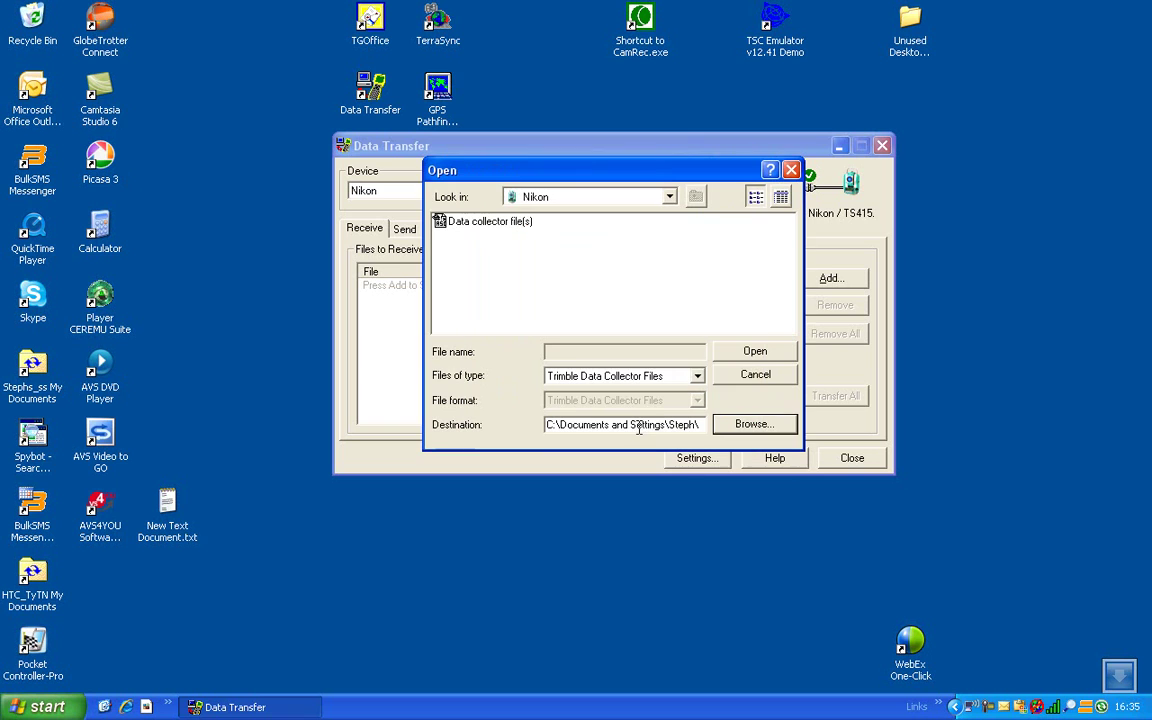
Step: Queue the Data collector file(s) entry to receive as Nikon Coord Files
left_click(698, 377)
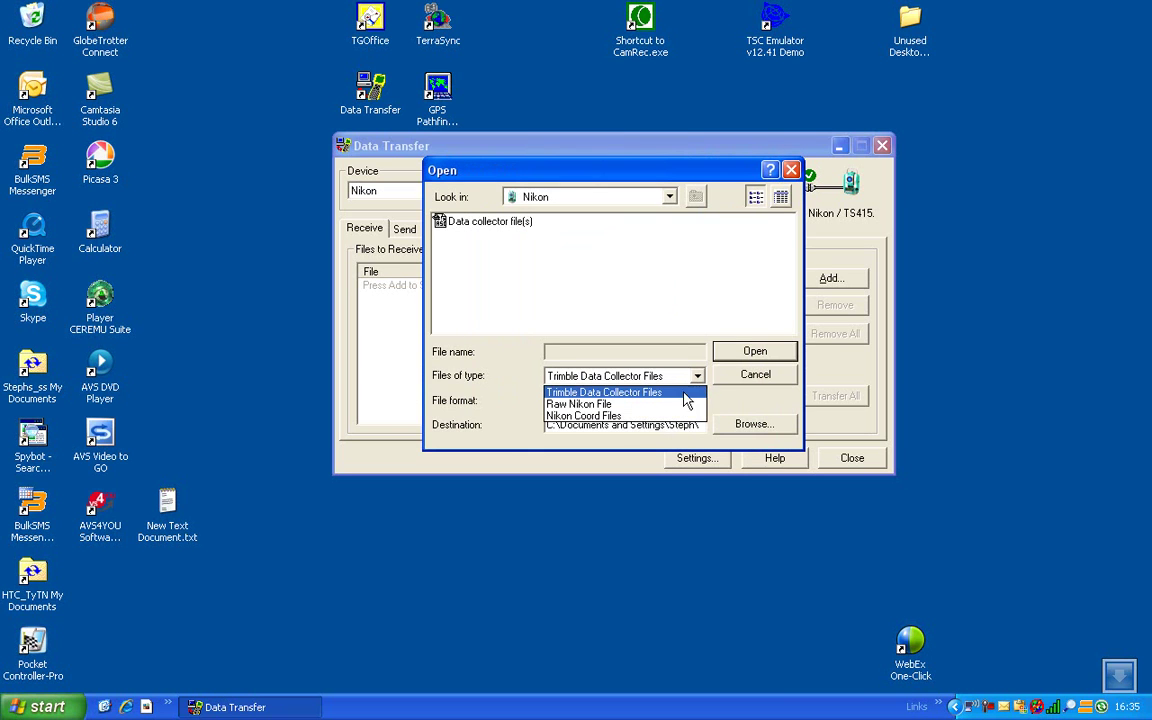
left_click(673, 416)
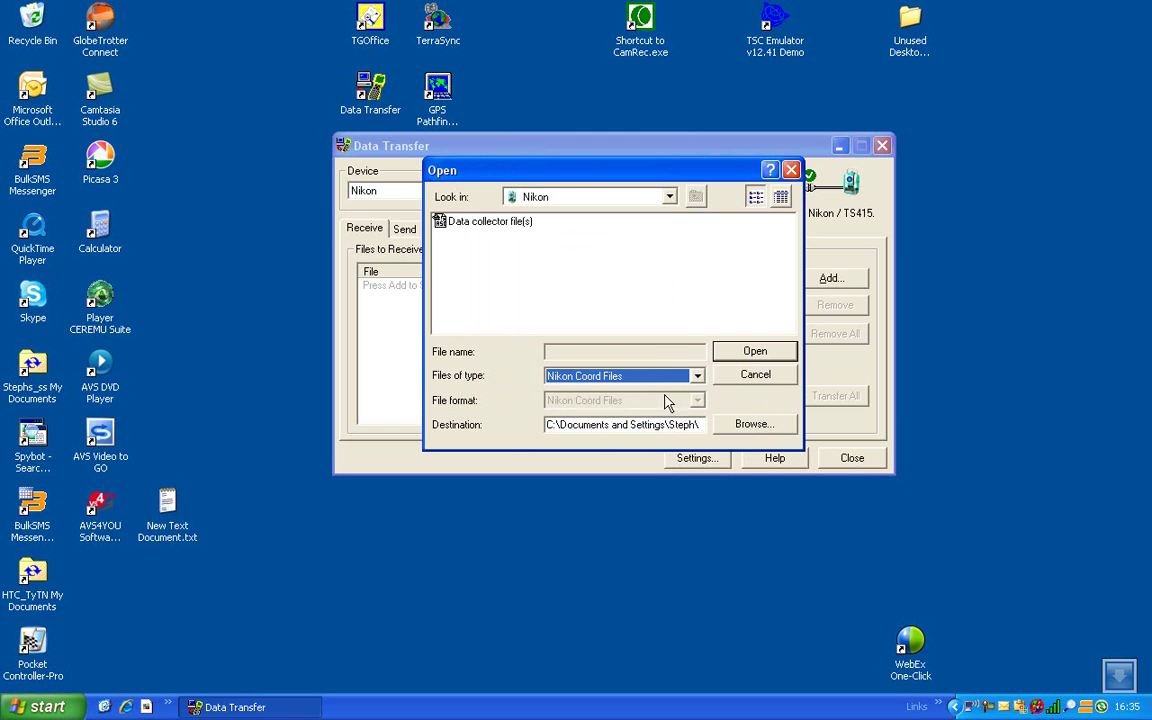
left_click(491, 229)
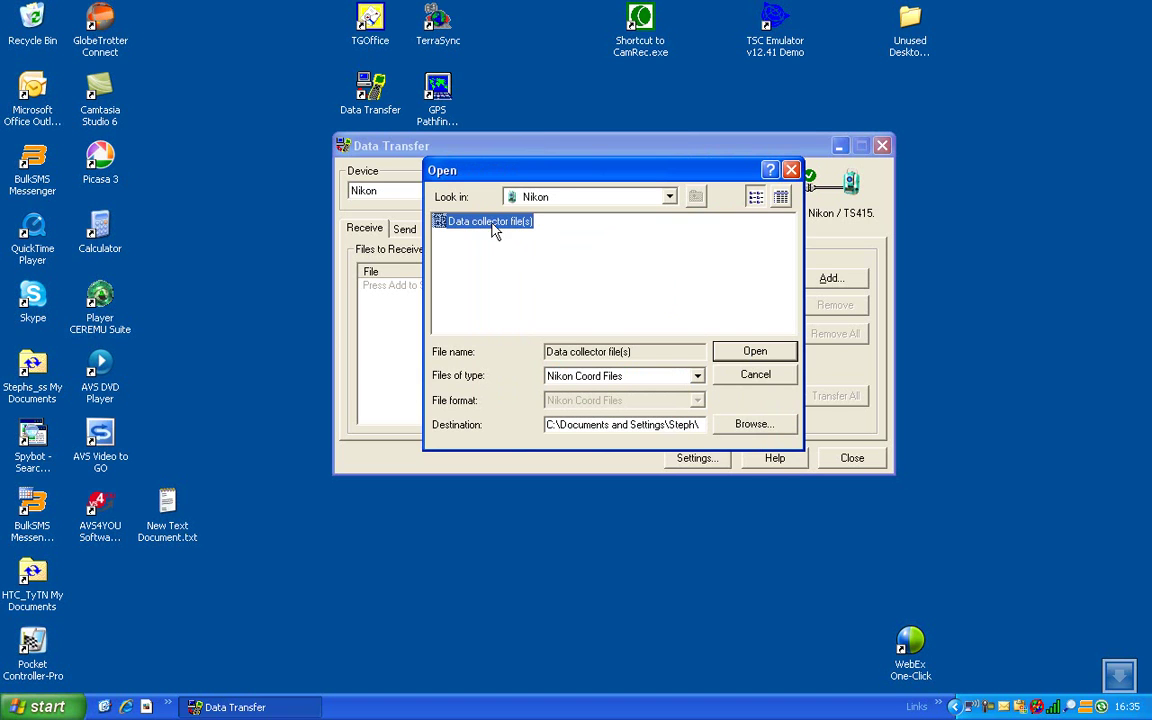
left_click(752, 354)
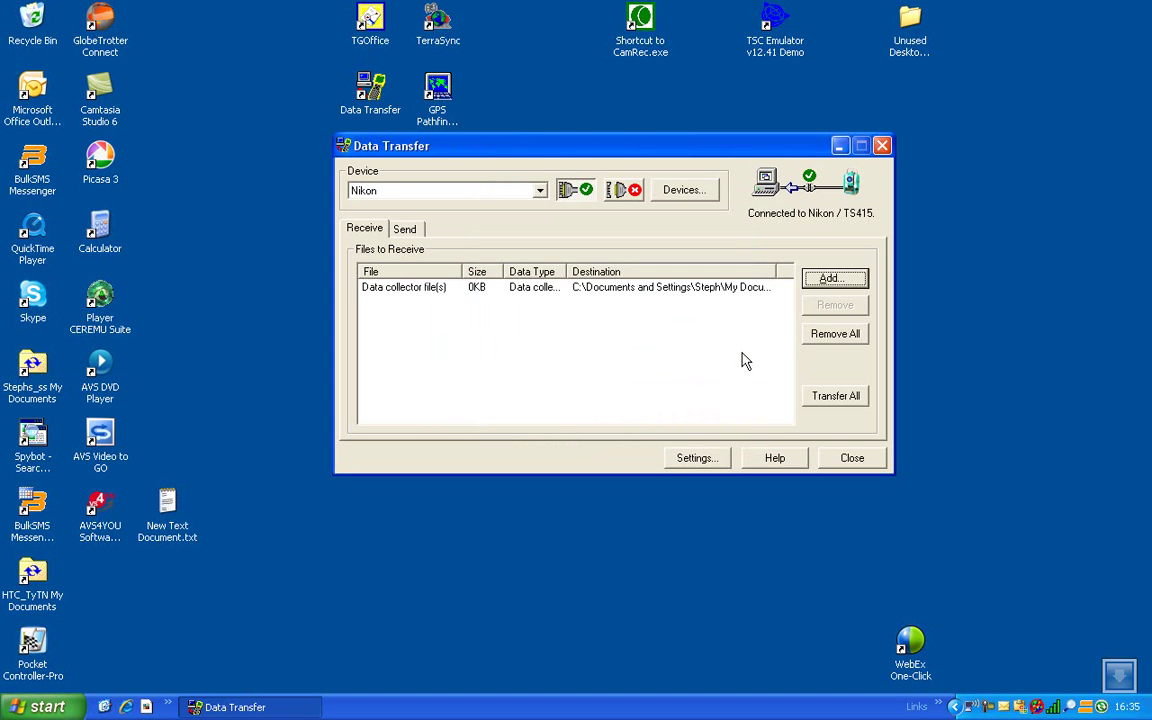
Step: Transfer the queued Nikon coordinate file from the TS415 and dismiss the completion message
left_click(833, 397)
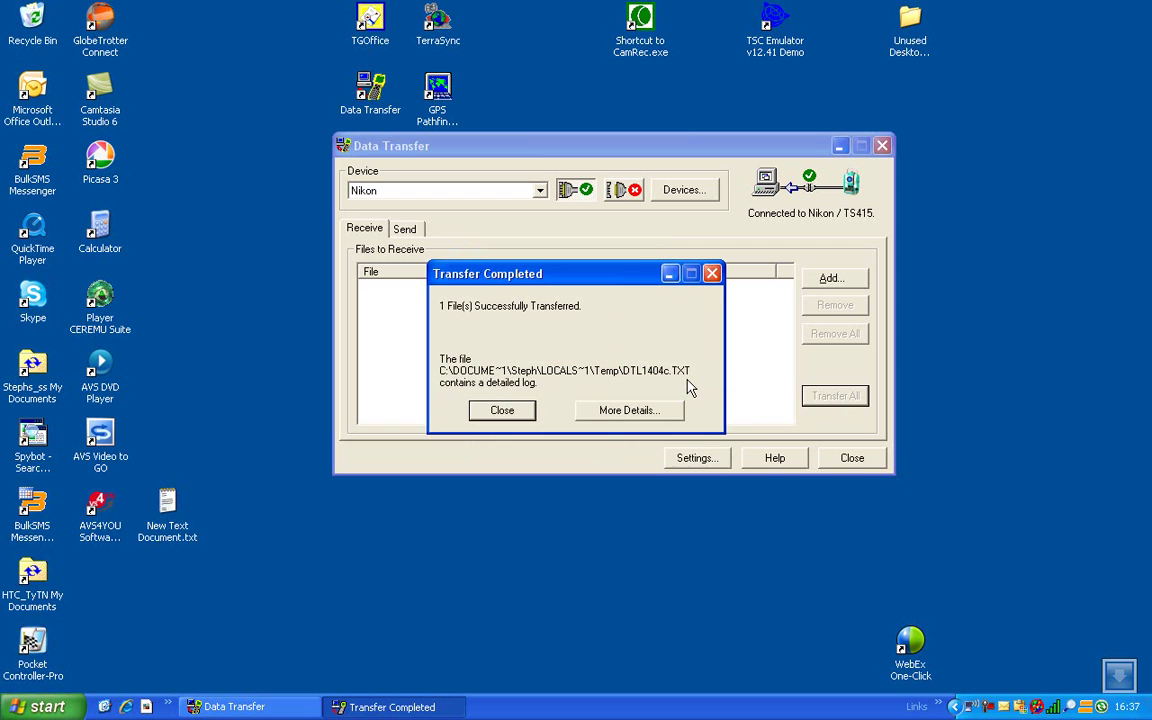
left_click(515, 415)
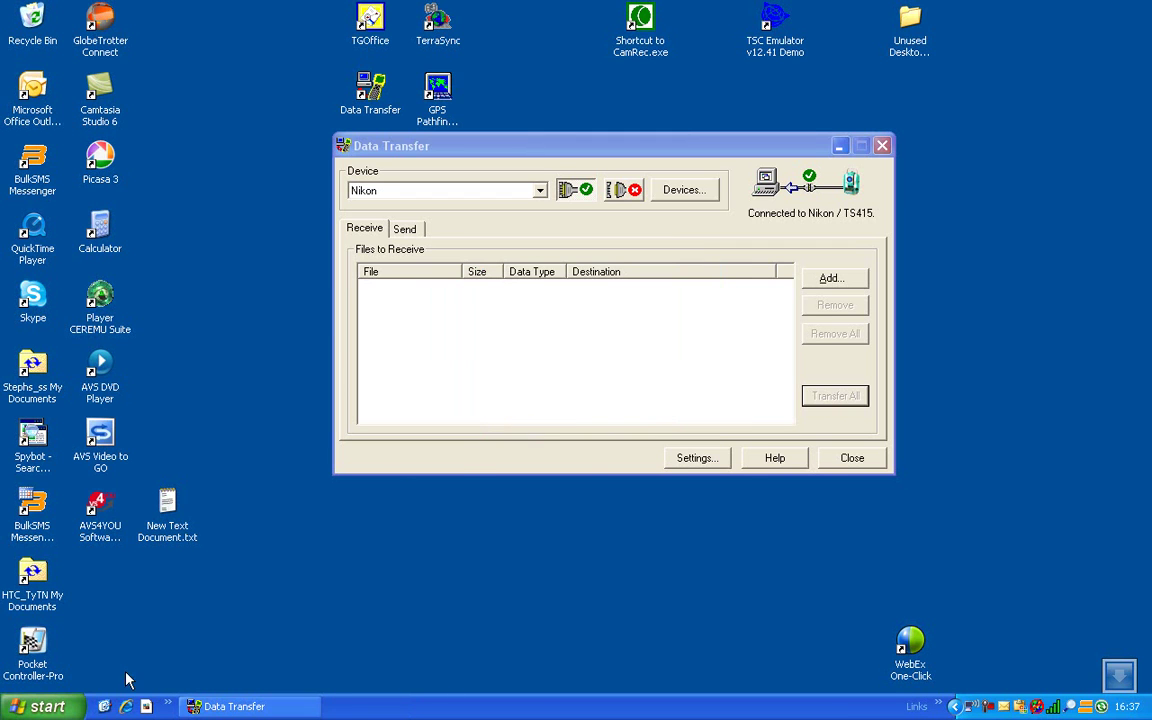
left_click(47, 706)
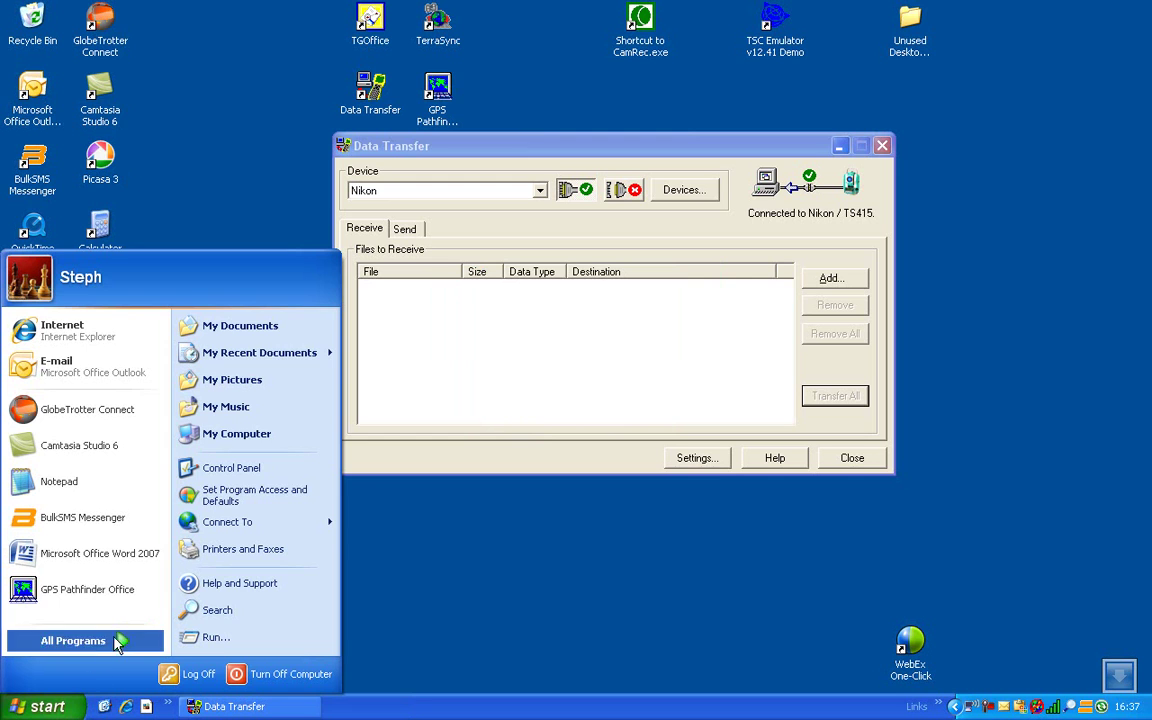
Step: Browse to My Documents\Temp and select the received NikonPts.CSV
left_click(255, 327)
left_click(258, 328)
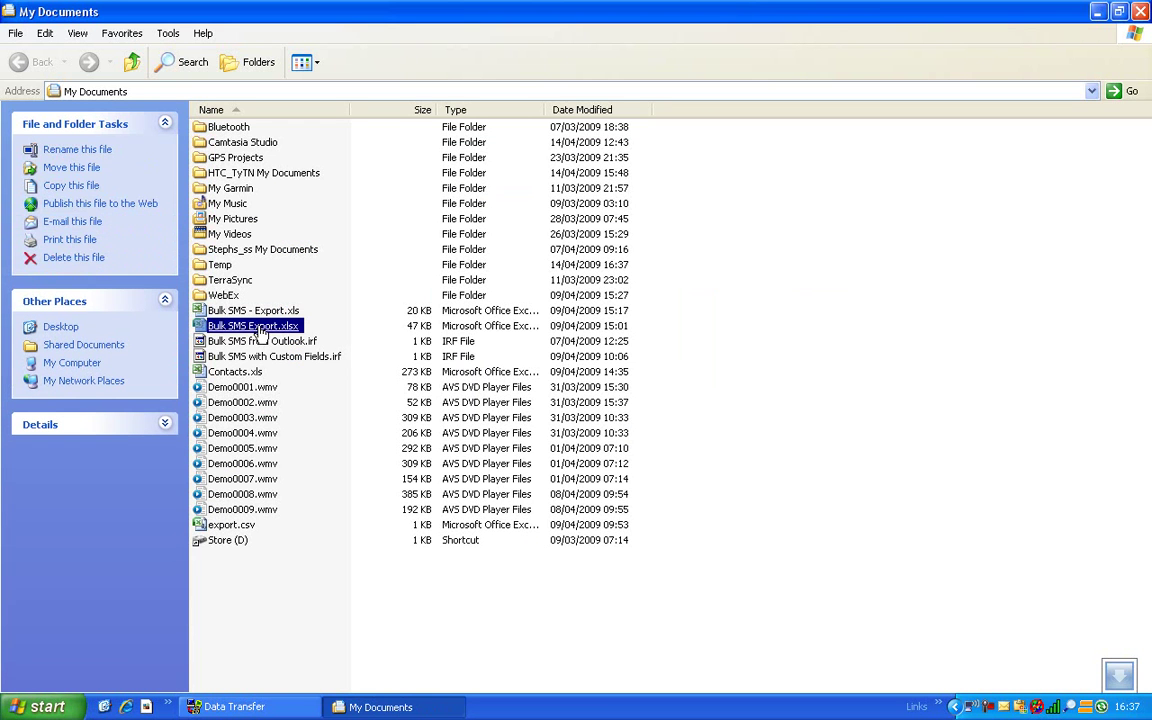
double_click(222, 265)
left_click(231, 266)
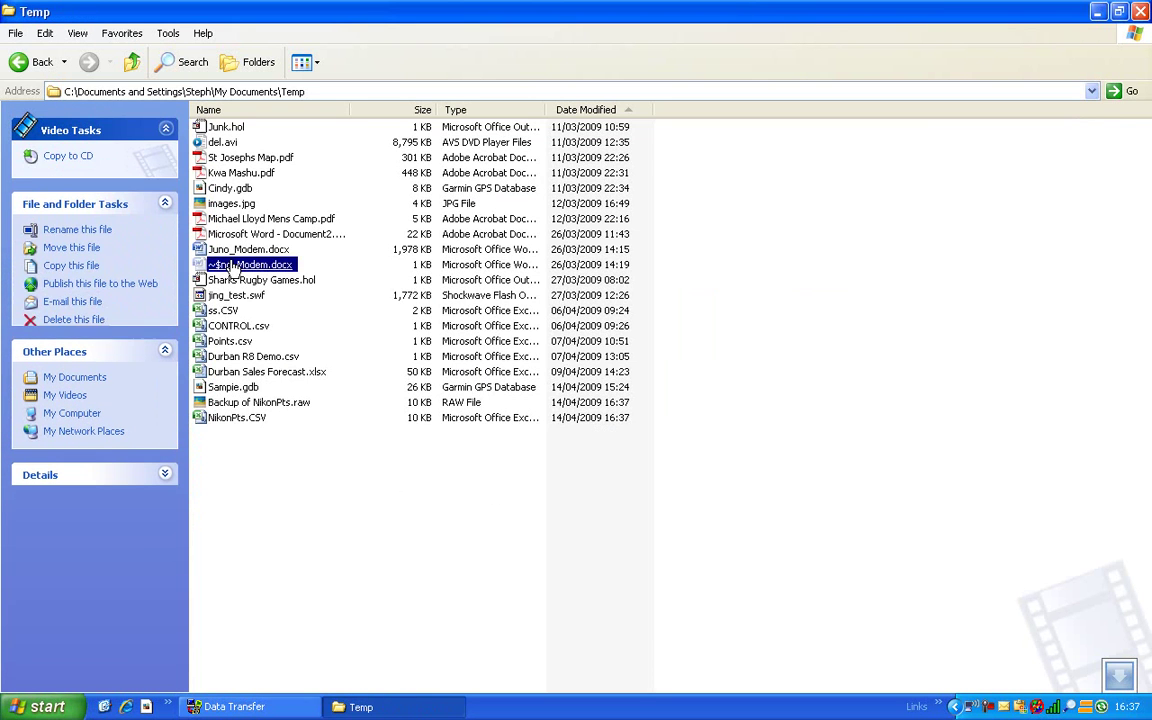
left_click(238, 420)
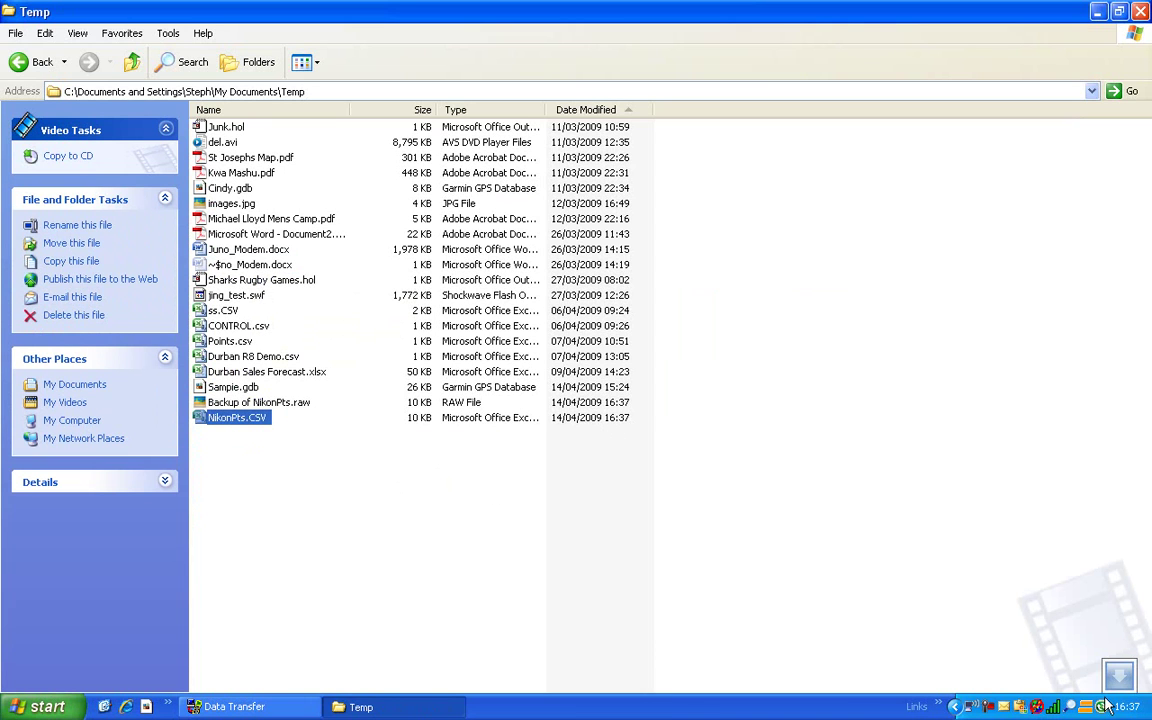
Step: Open NikonPts.CSV in Excel, scroll through its 254 point rows, then close it
double_click(231, 420)
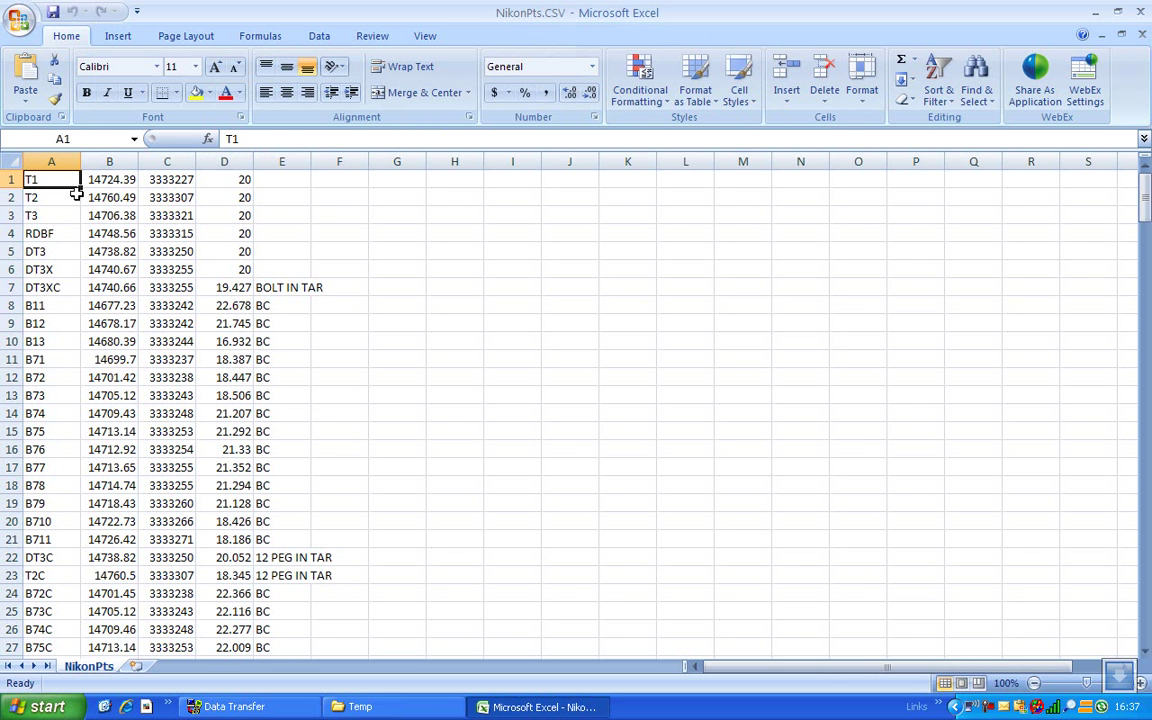
scroll(75, 190, "down", 4)
scroll(95, 228, "down", 15)
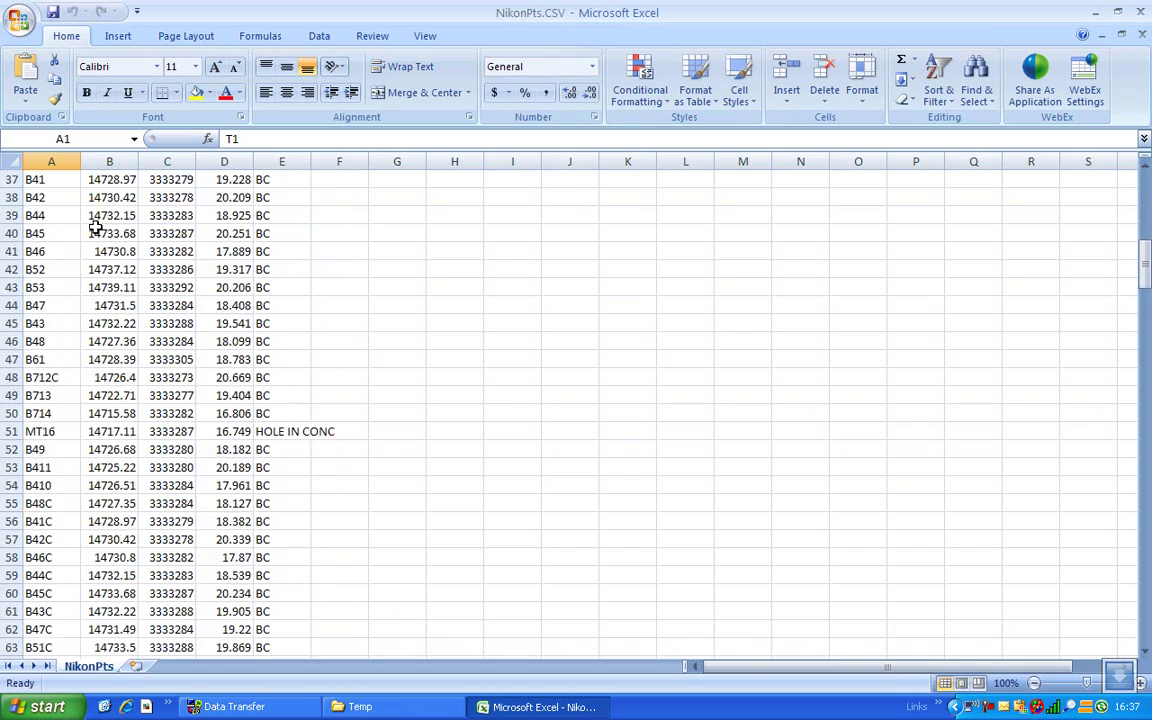
scroll(99, 228, "down", 11)
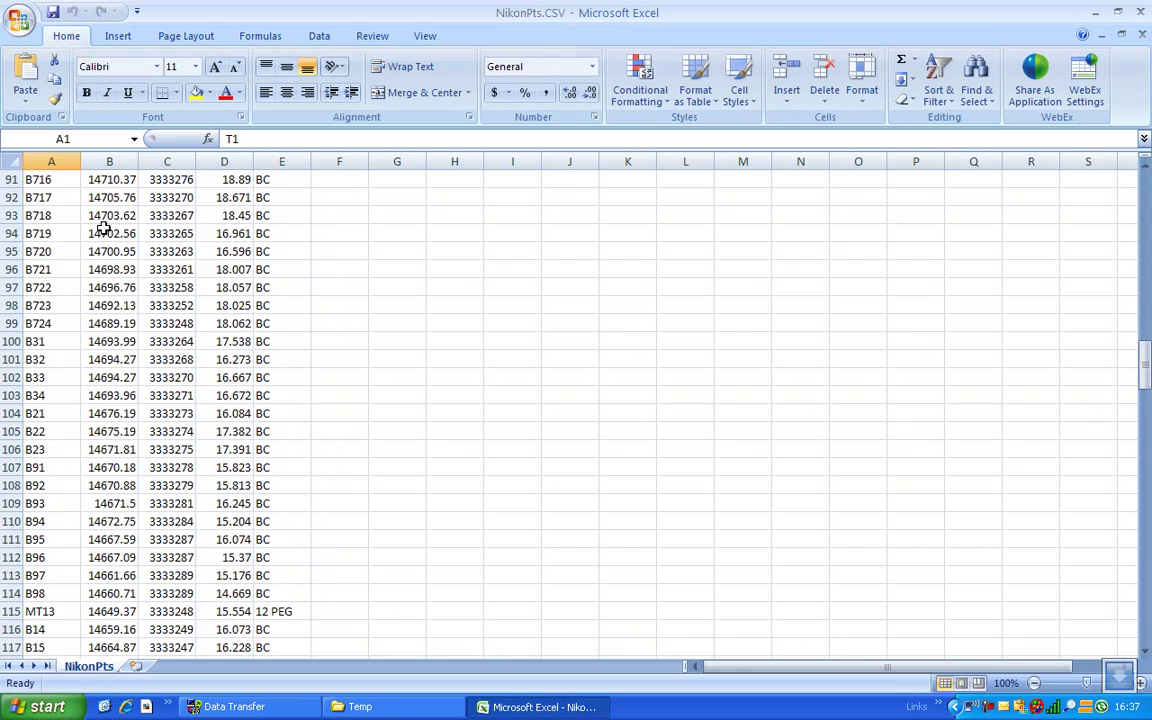
scroll(104, 227, "down", 20)
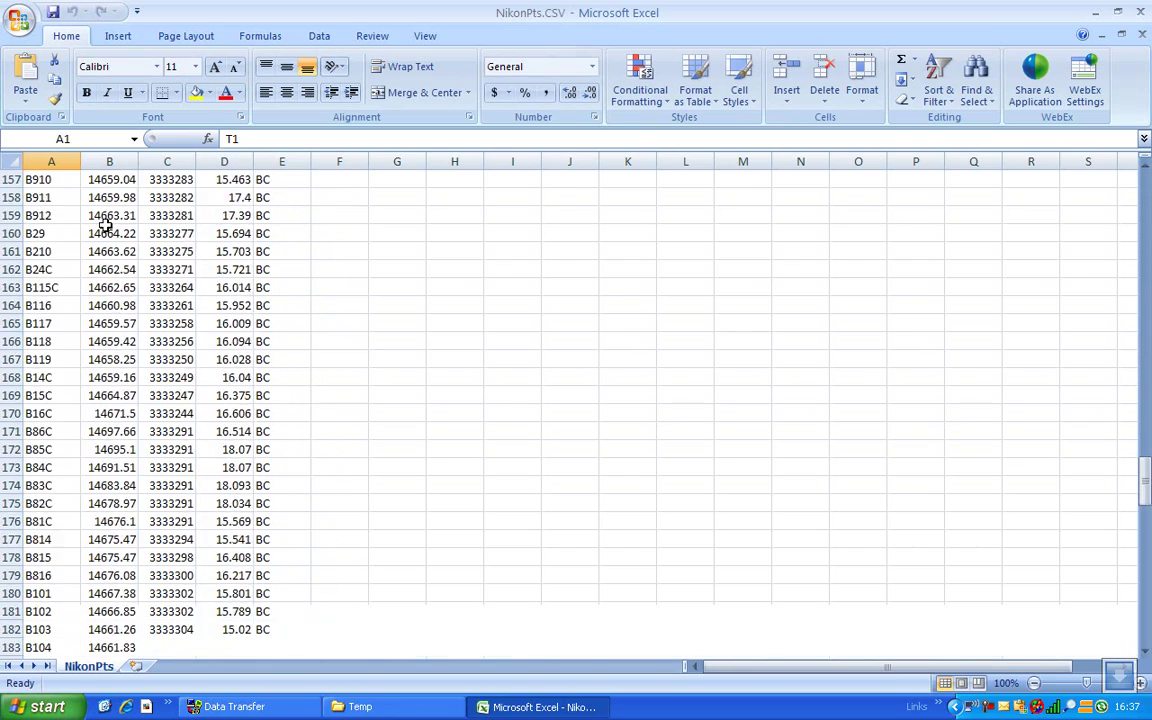
scroll(106, 225, "down", 20)
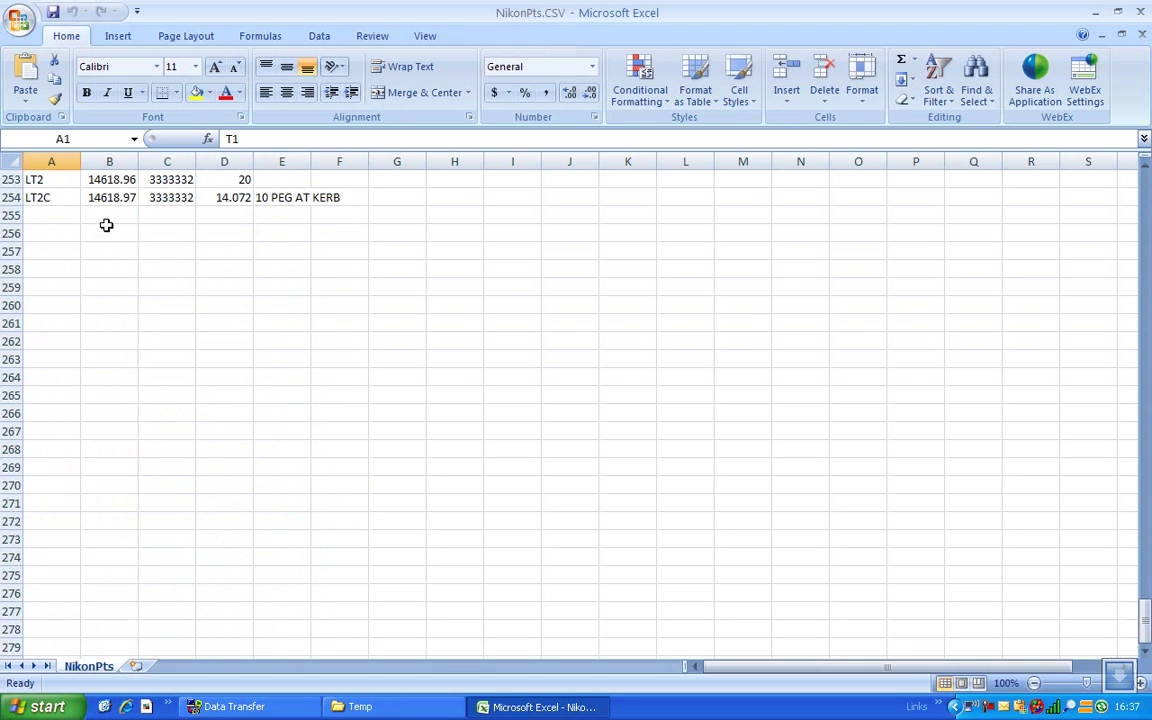
scroll(106, 225, "up", 20)
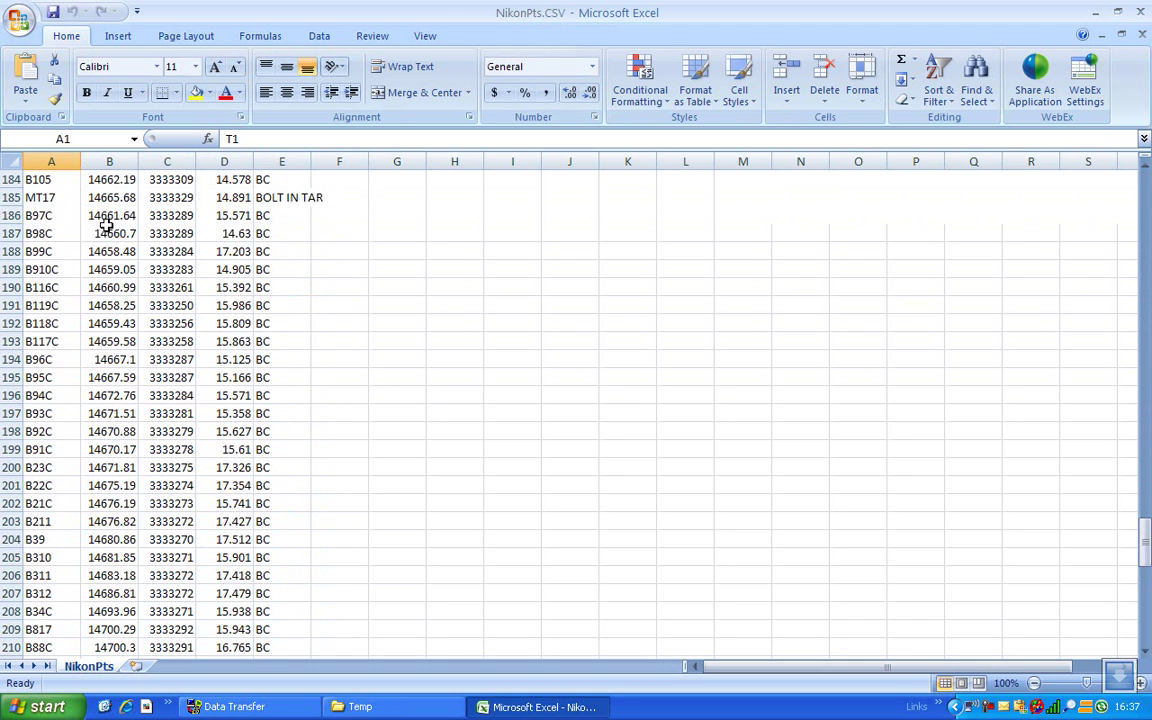
left_click(1143, 12)
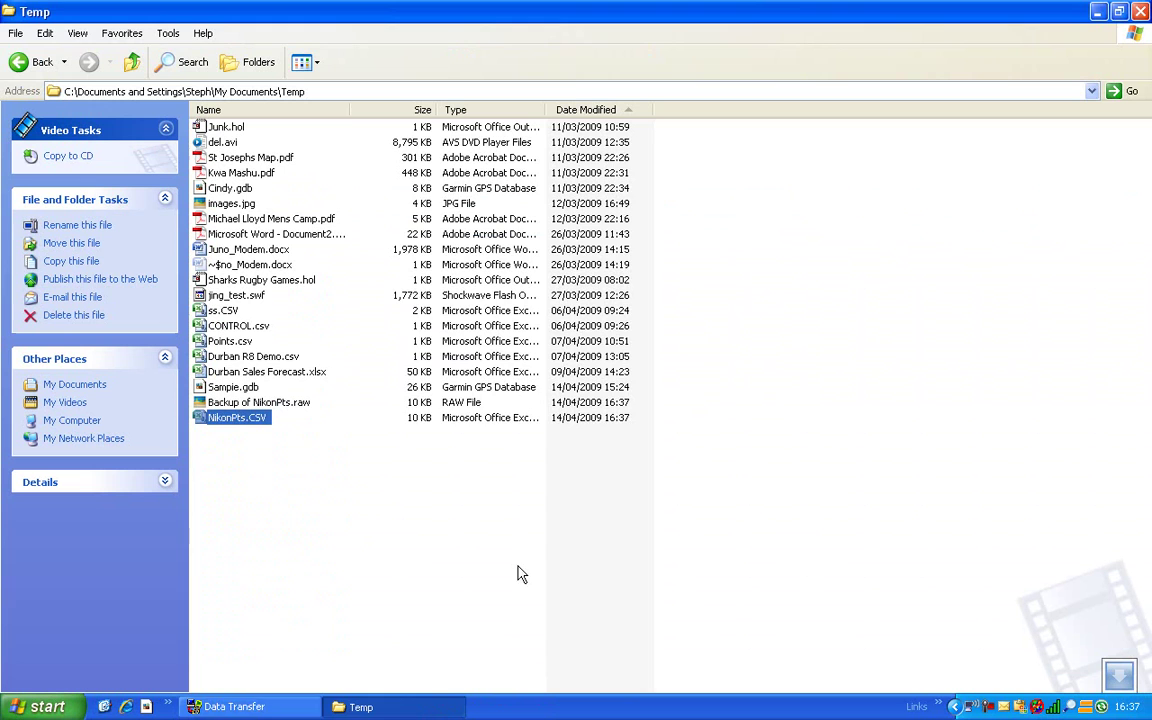
Step: Queue the Data collector file(s) as a Raw Nikon File destined for the Temp folder
left_click(230, 707)
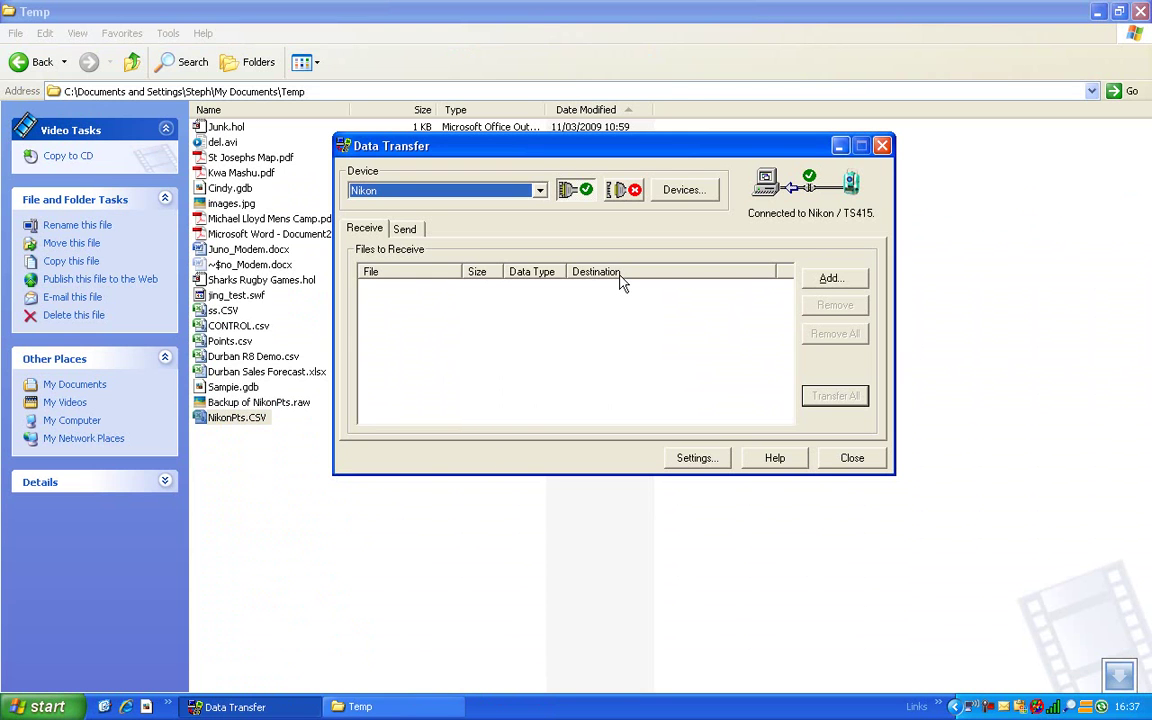
left_click(830, 278)
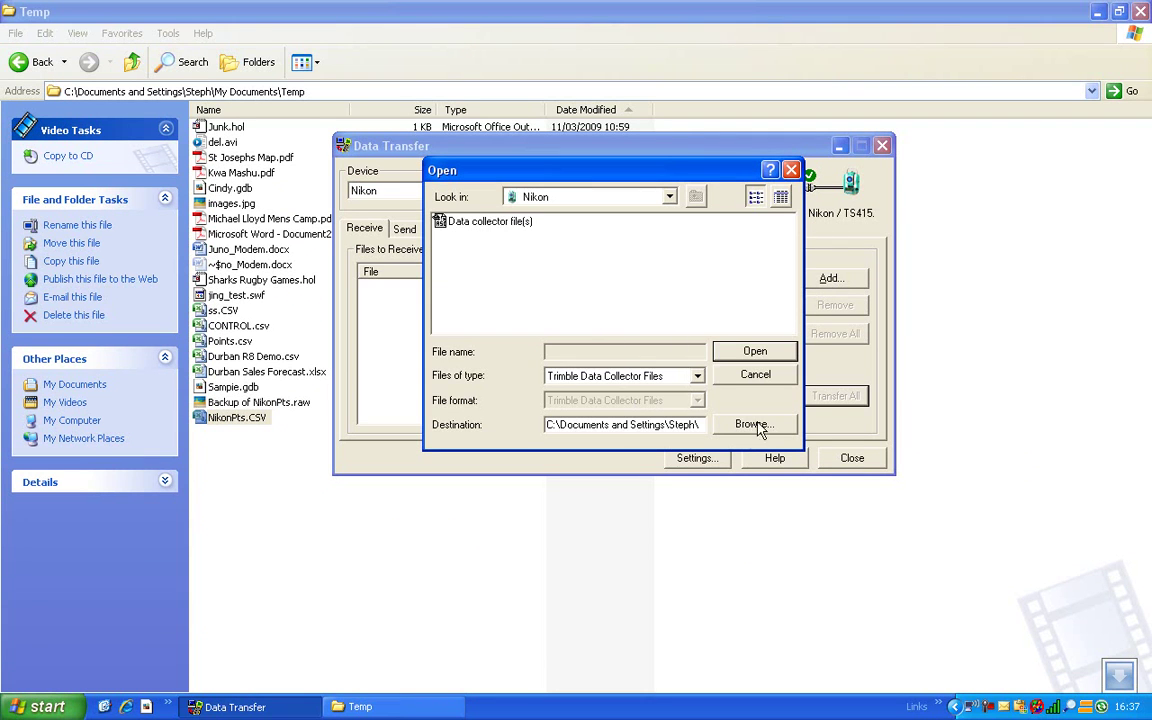
left_click(697, 378)
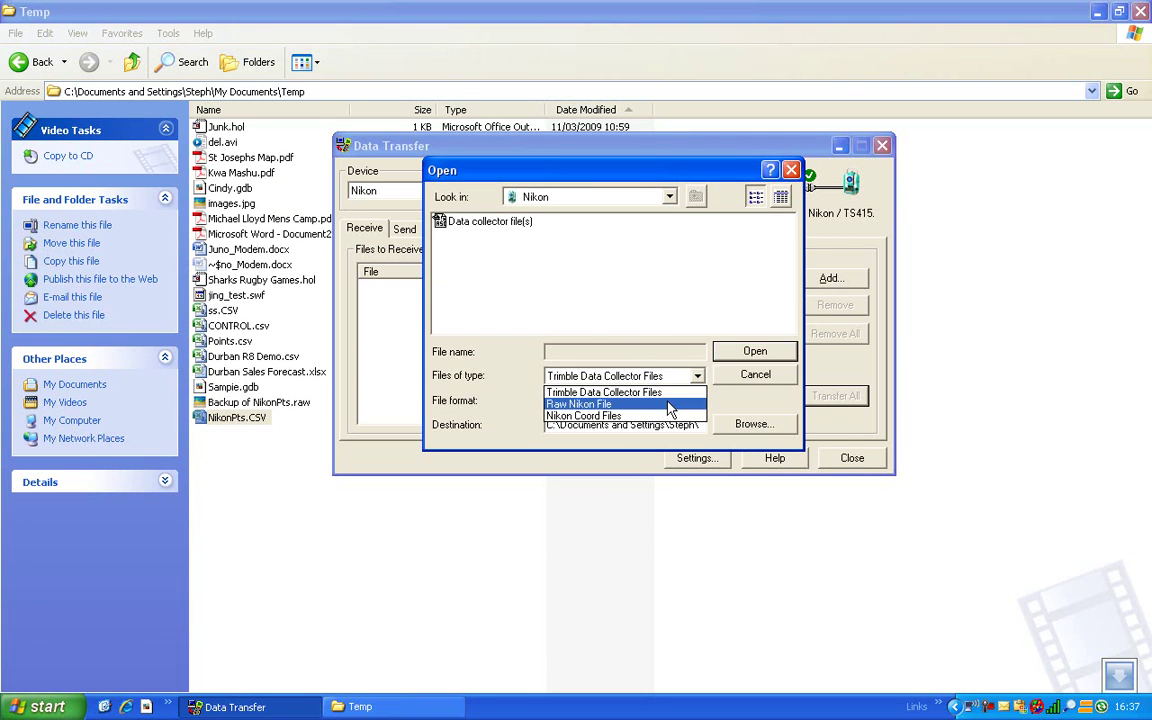
left_click(670, 404)
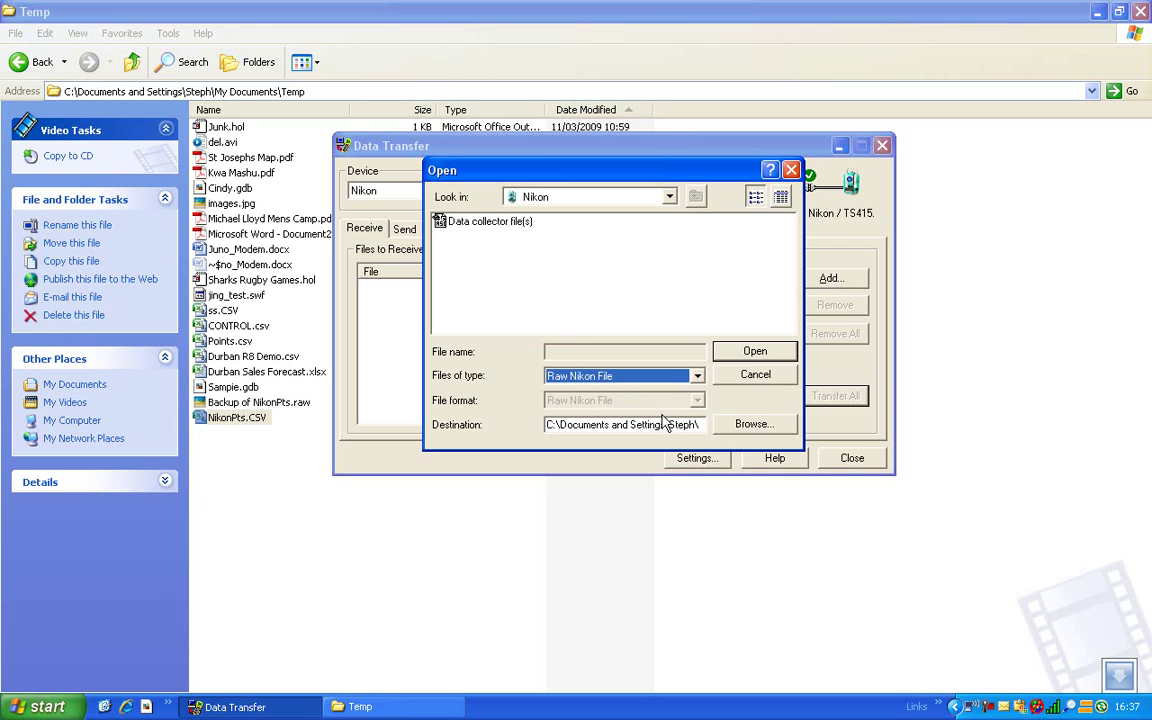
left_click_drag(674, 424, 745, 430)
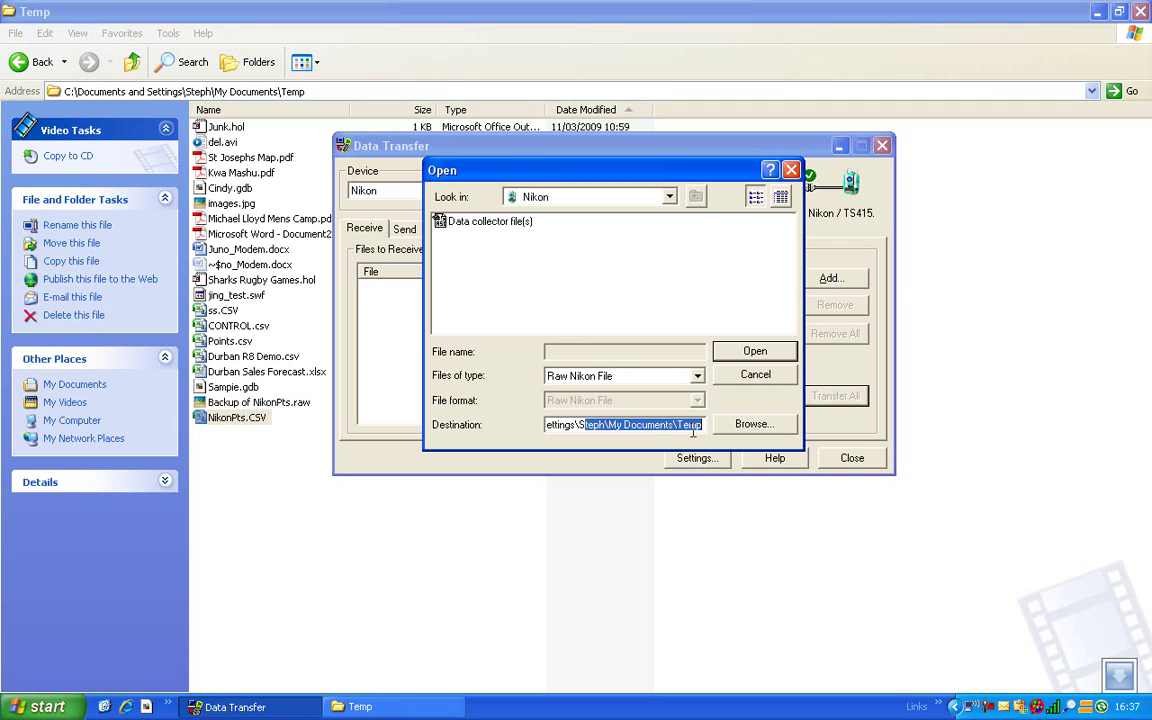
left_click(756, 356)
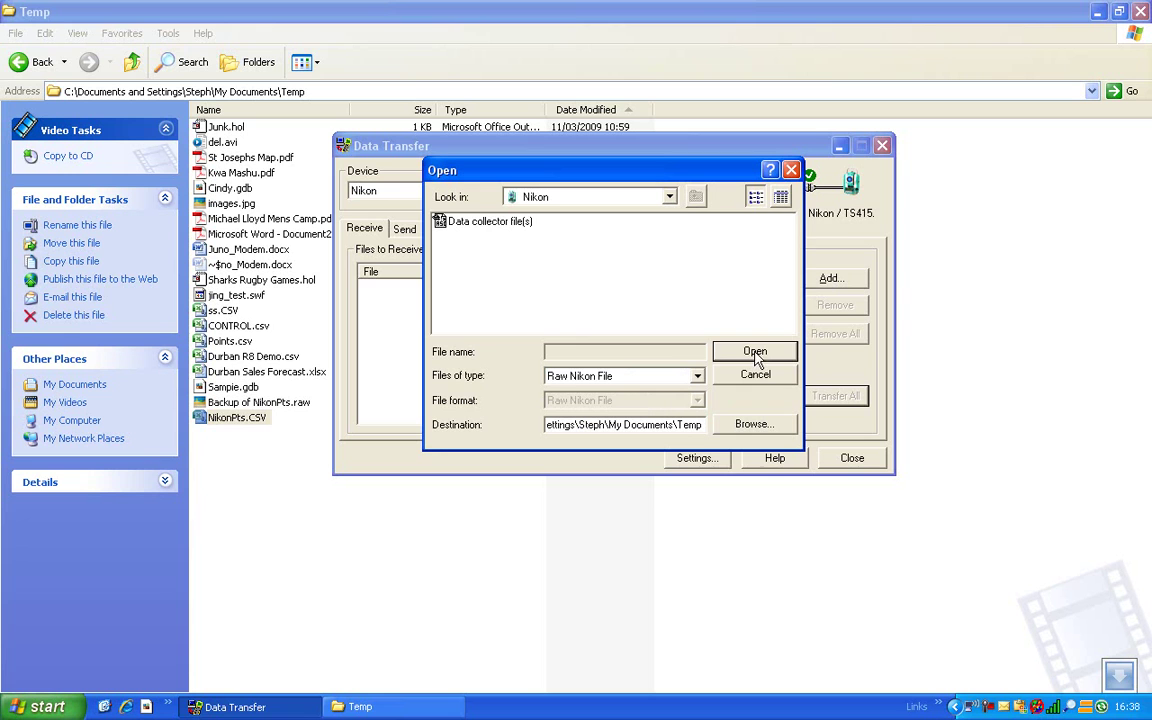
left_click(505, 224)
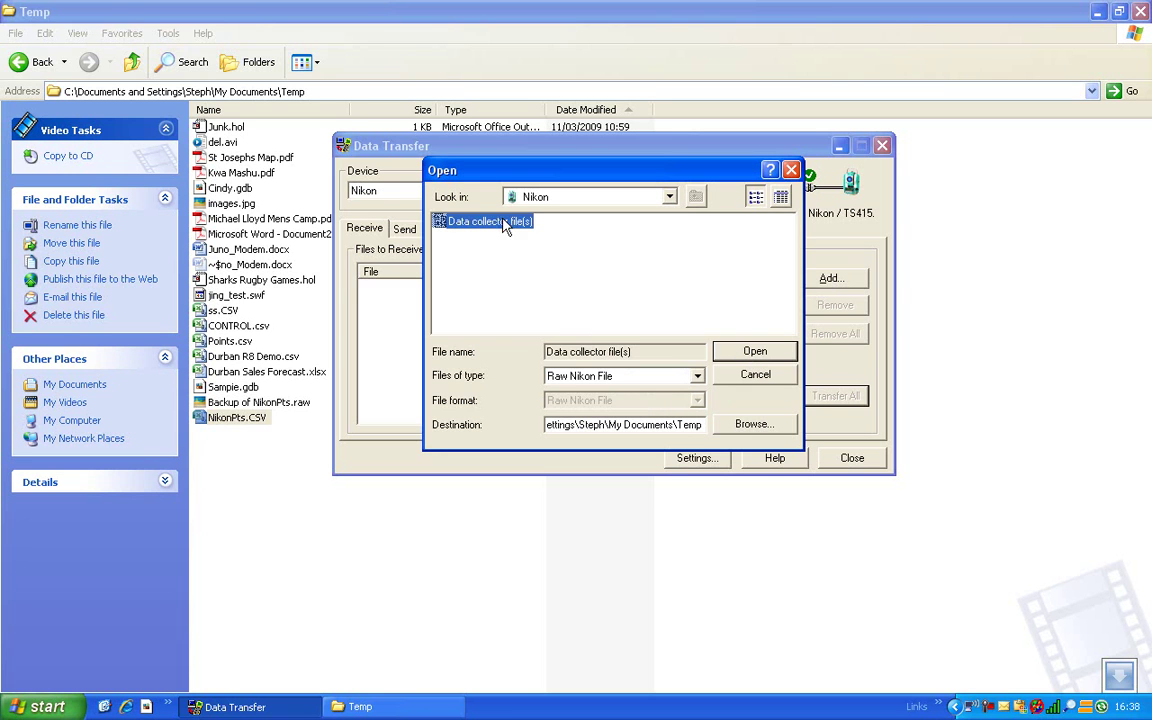
left_click(752, 351)
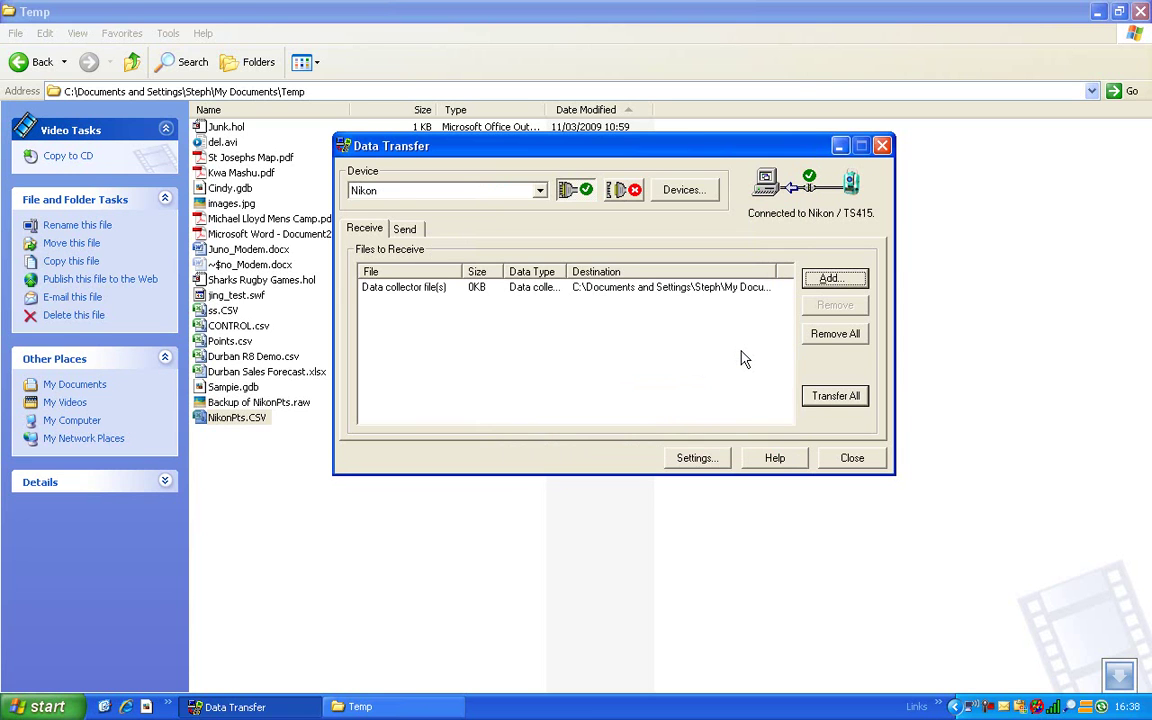
Step: Download KG23S.RAW into Temp, close Data Transfer, and select the new file
left_click(825, 402)
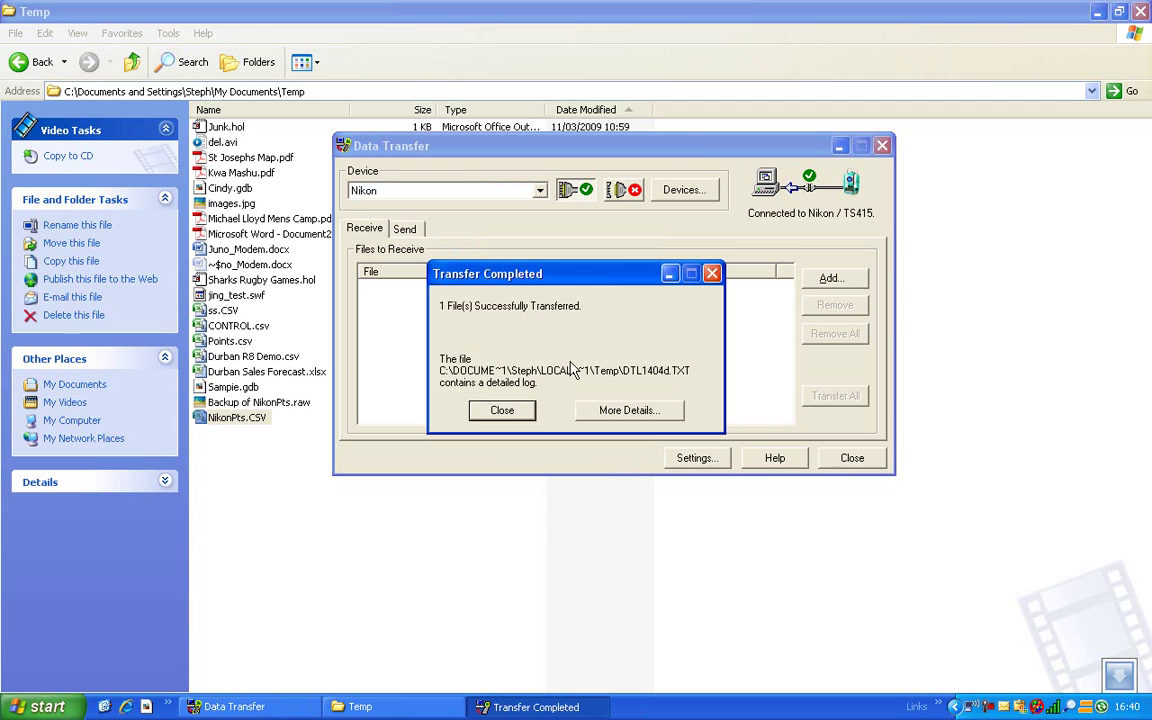
left_click(503, 411)
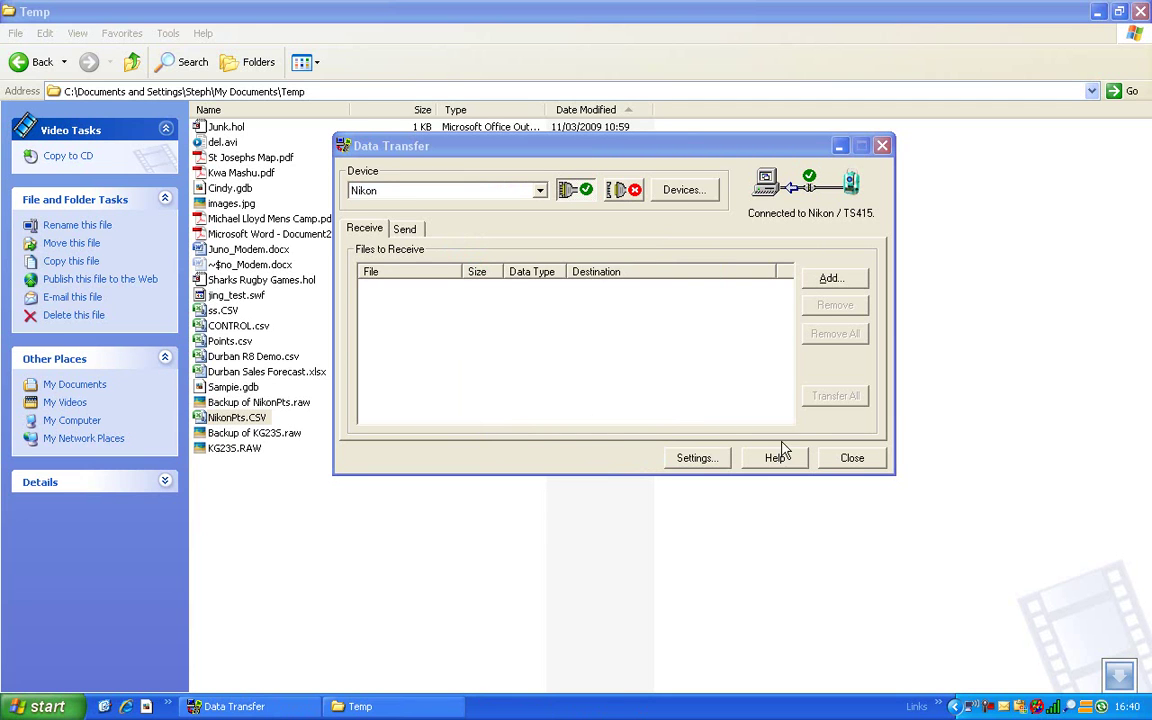
left_click(852, 459)
left_click(232, 450)
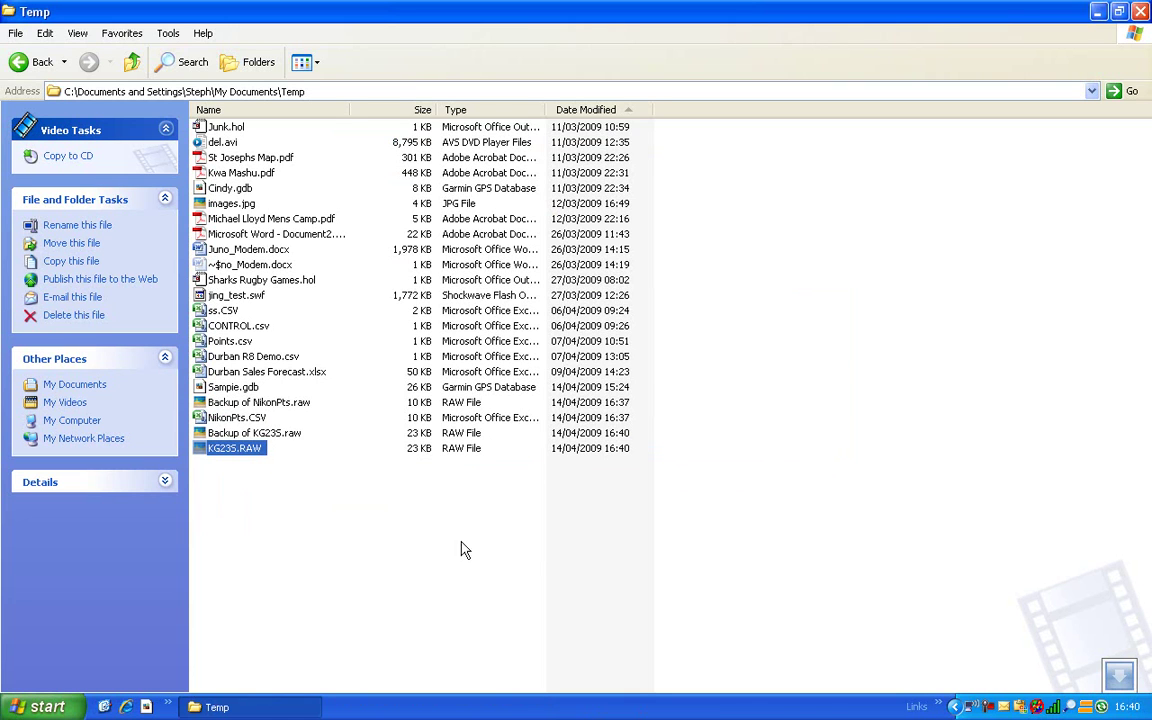
Step: Open KG23S.RAW in Notepad, set as the default program for RAW files
left_click(235, 450)
double_click(235, 455)
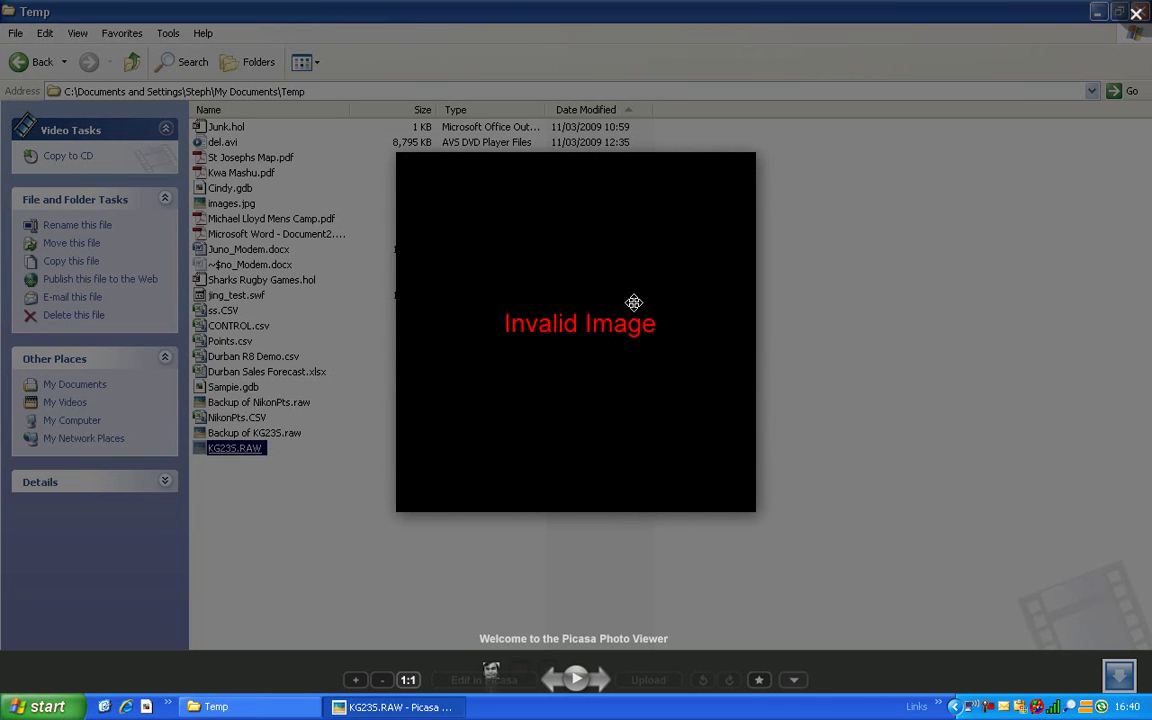
key("Escape")
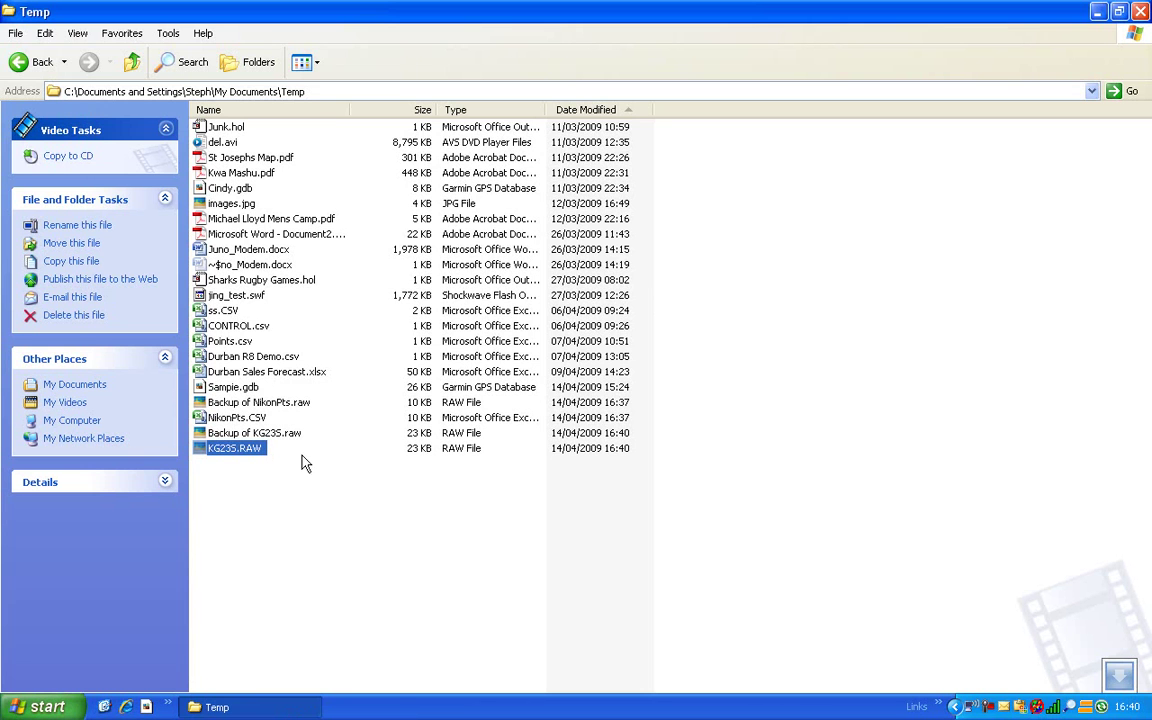
right_click(255, 450)
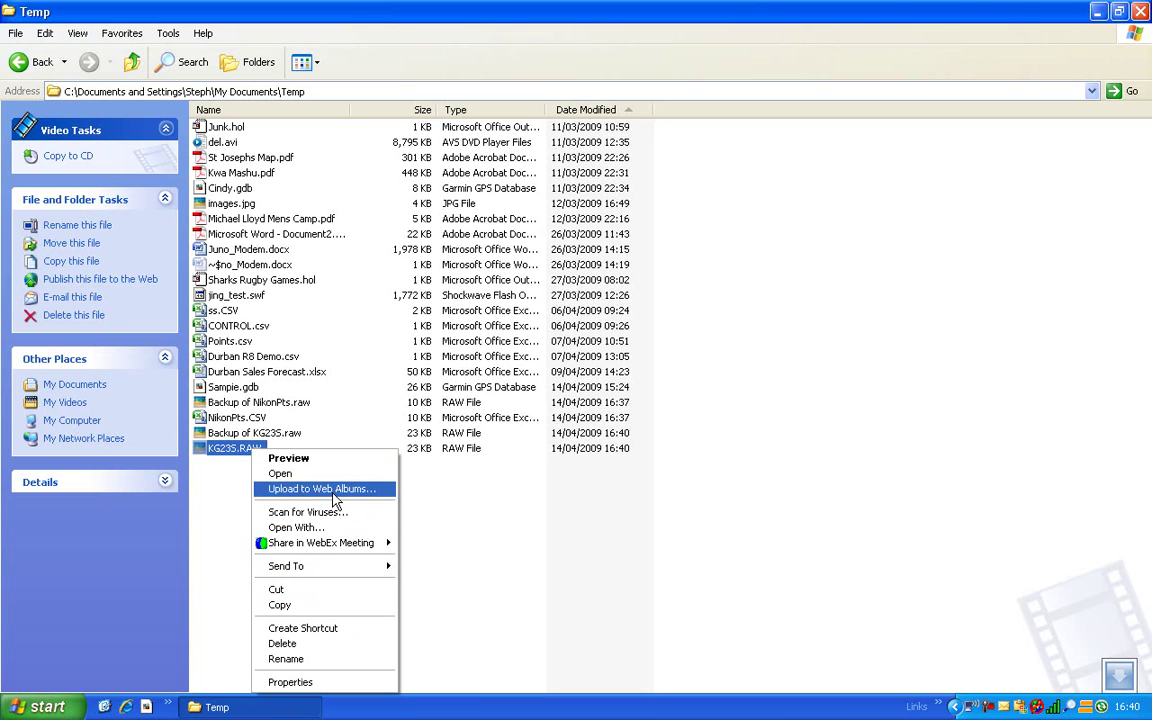
left_click(334, 528)
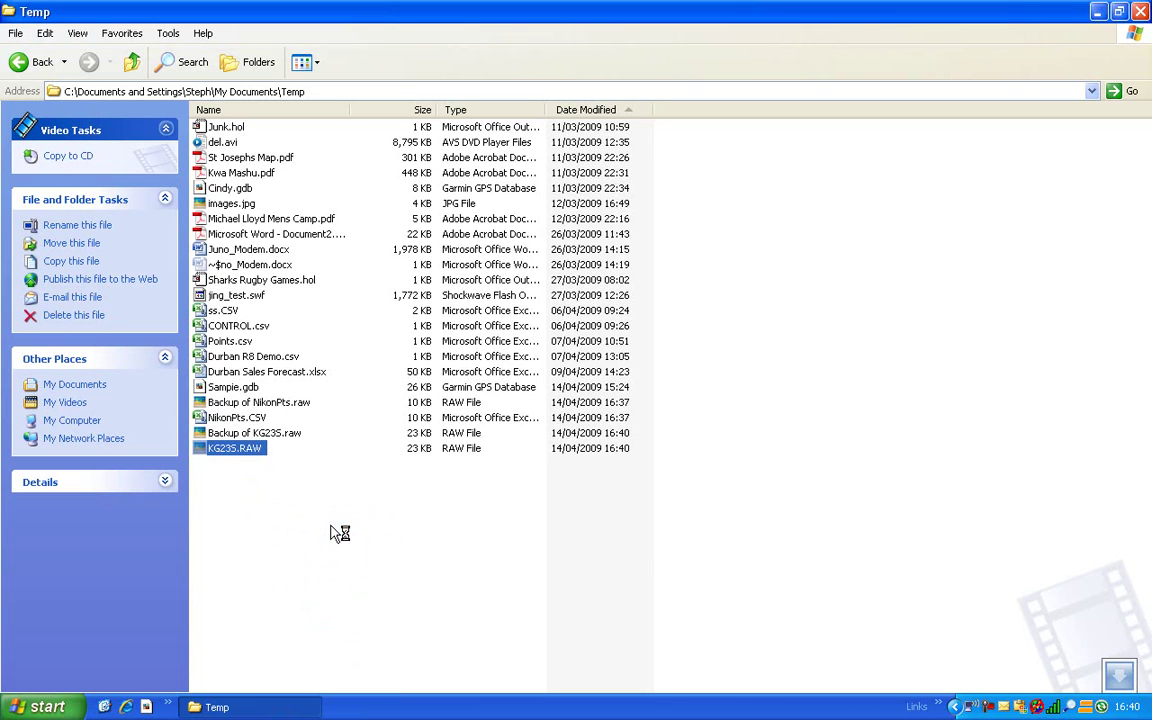
left_click(432, 434)
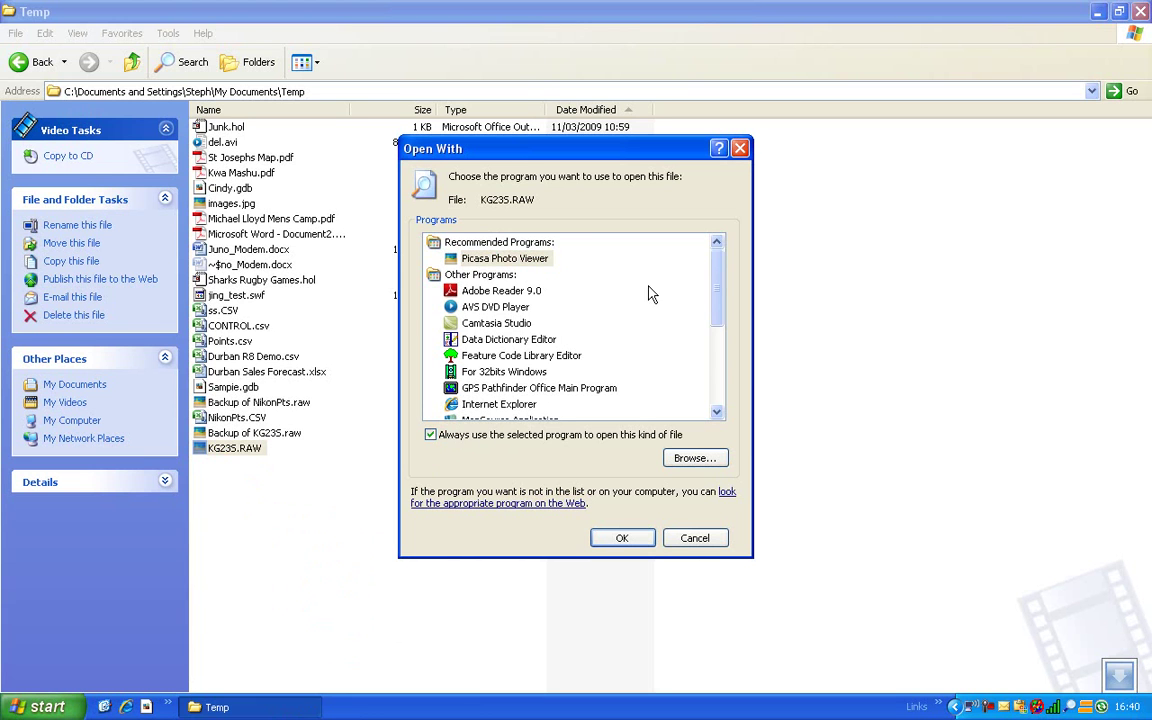
scroll(718, 280, "down", 4)
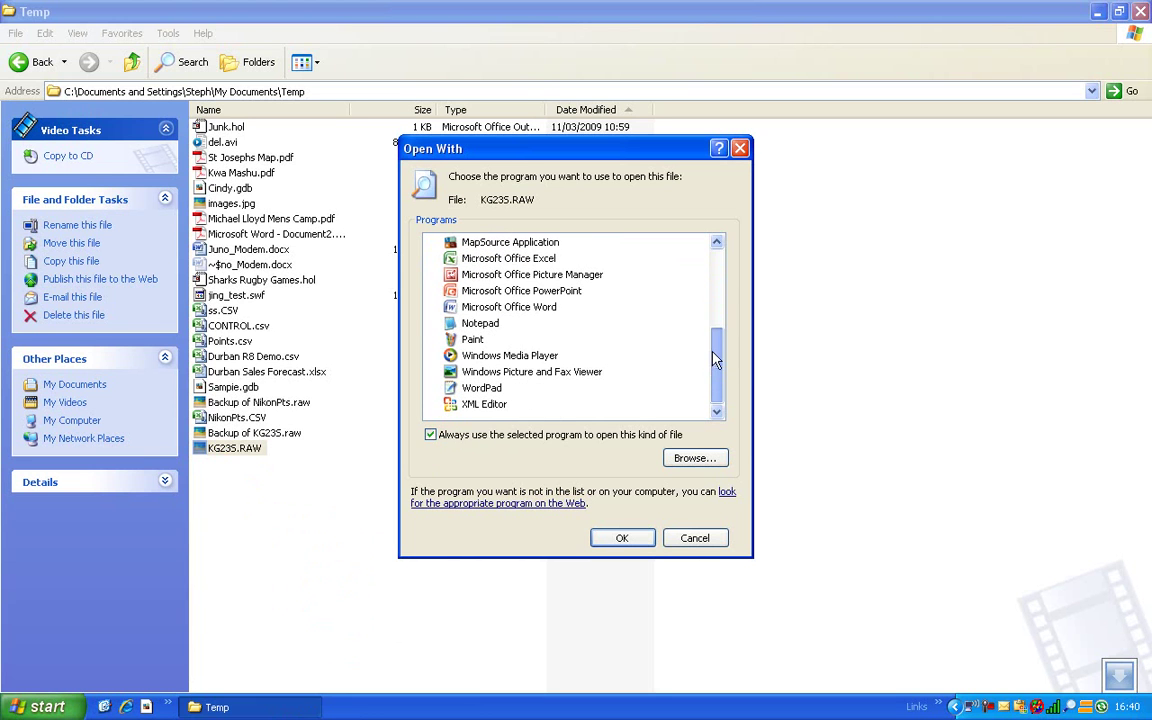
left_click(470, 325)
left_click(622, 538)
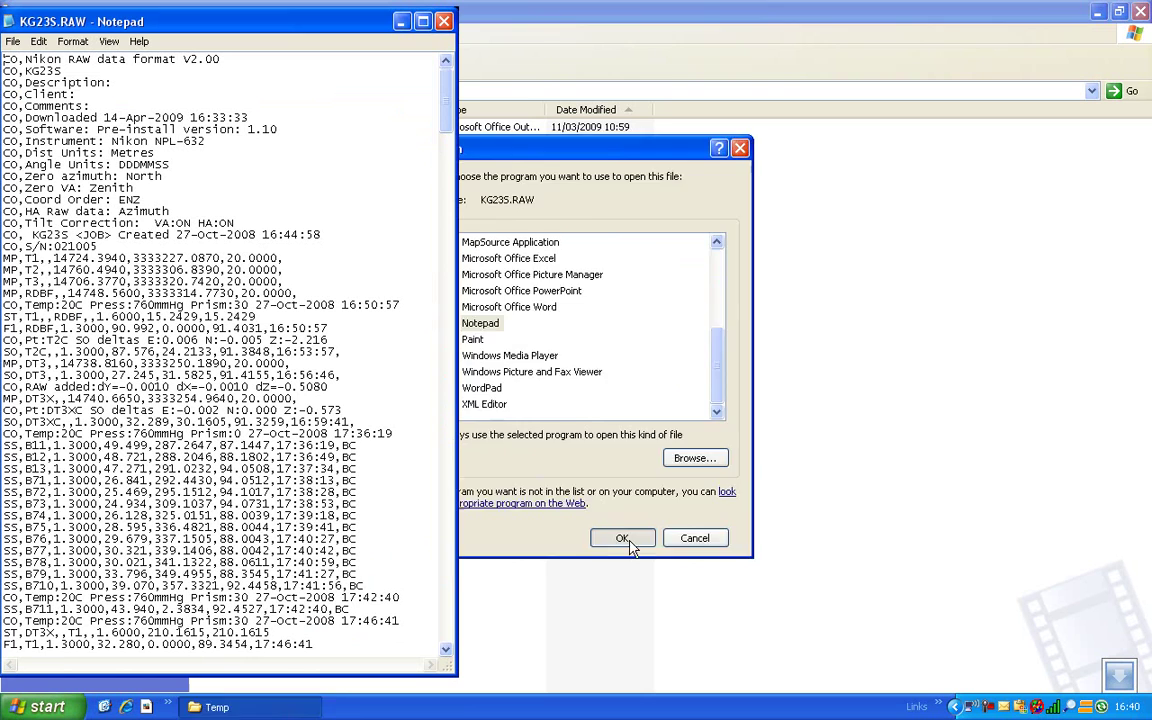
Step: Maximize Notepad and scroll down through KG23S.RAW's shot records
left_click(422, 21)
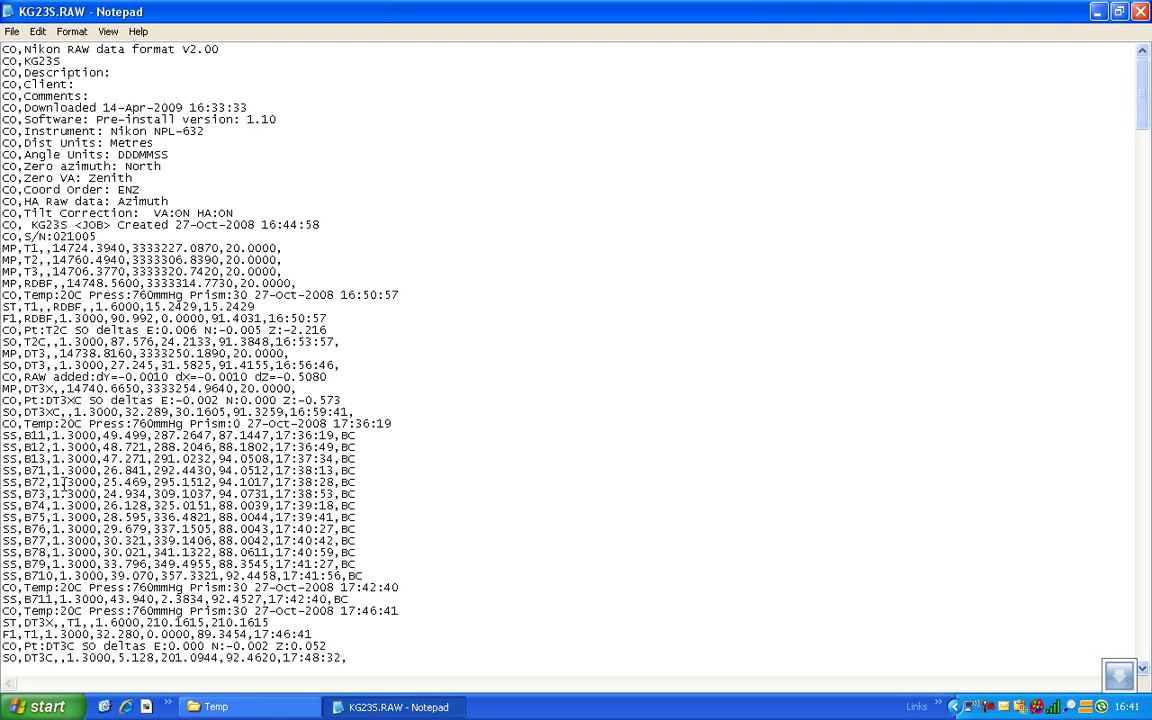
scroll(68, 486, "down", 6)
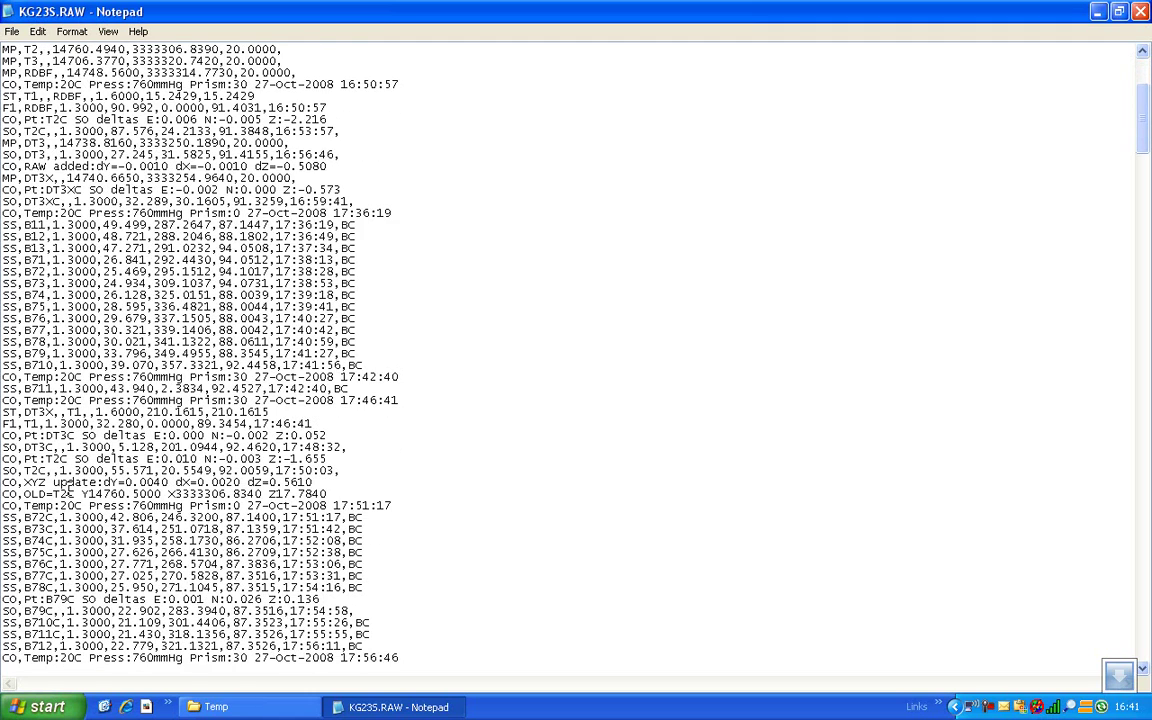